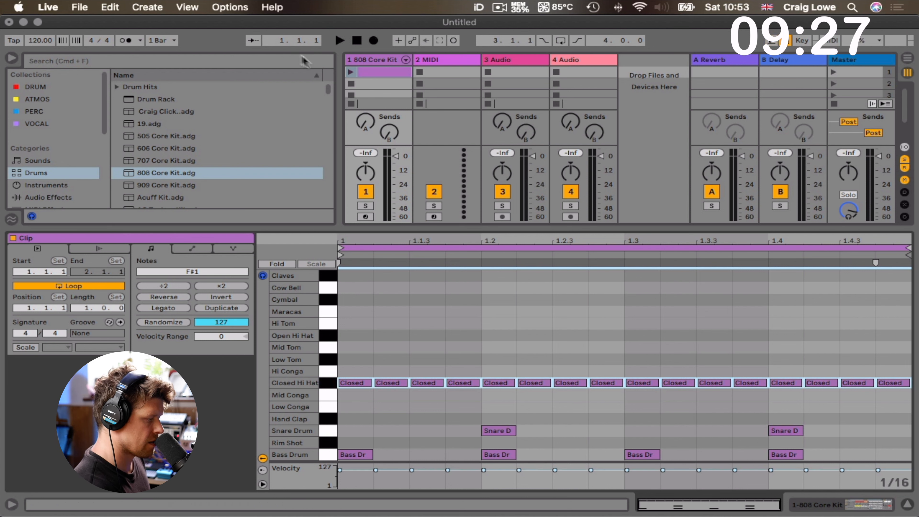
Play the 808 Core Kit drum clip and set the song tempo to 85 BPM
click(350, 72)
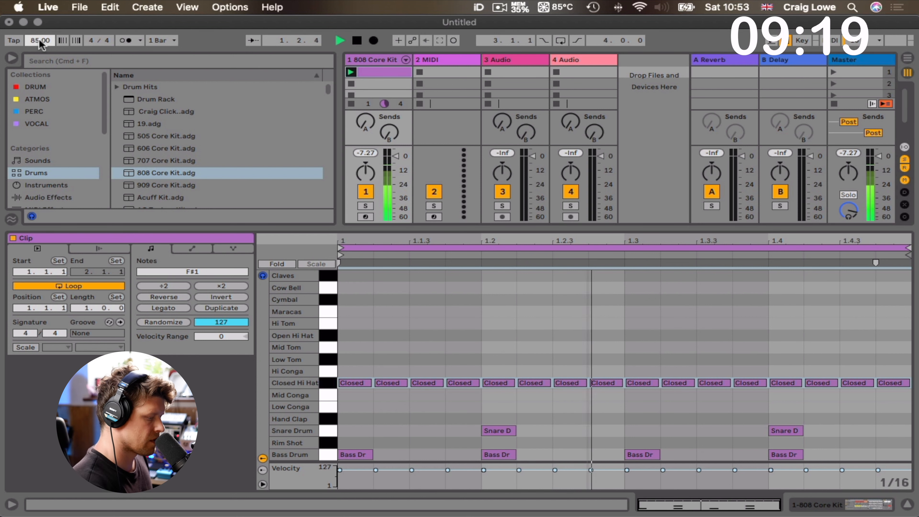
key(space)
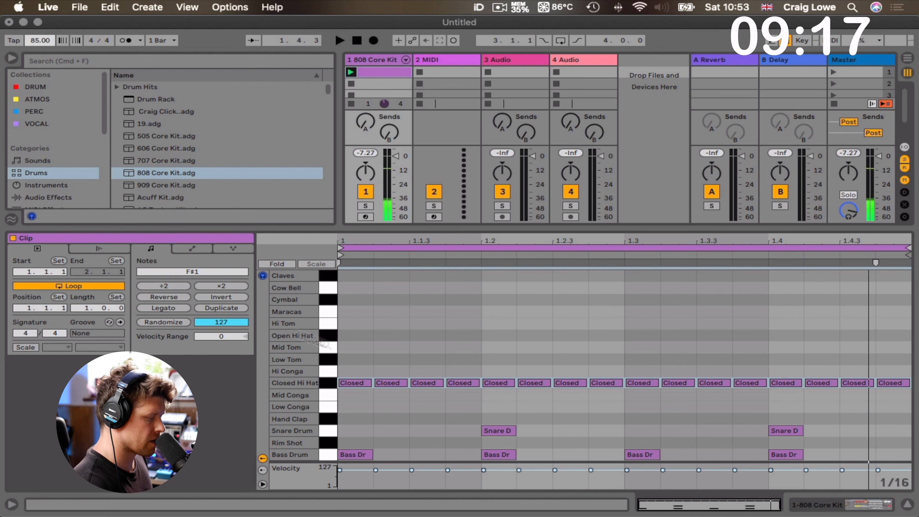
Move the bass drum hits at 1.2, 1.3 and 1.4 to 1.1.4, 1.2.4 and 1.4.2, and play back the pattern
drag(503, 455, 469, 454)
drag(639, 453, 607, 454)
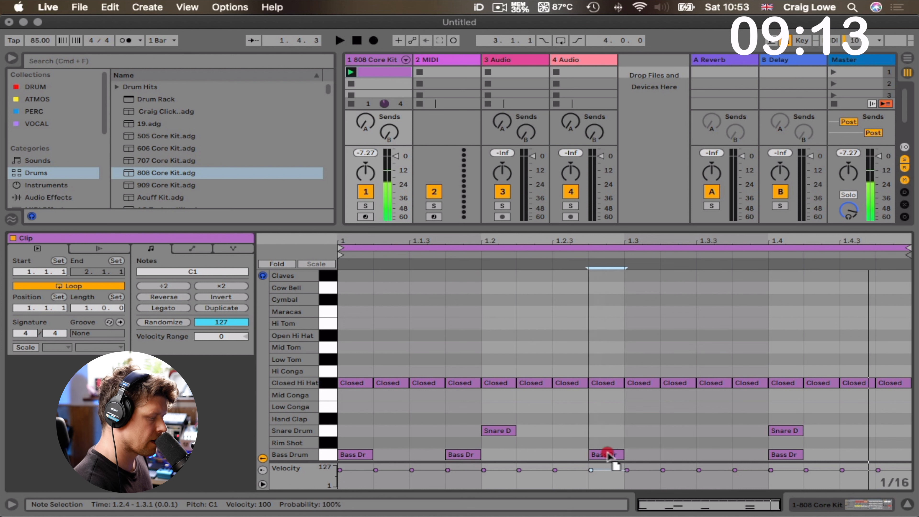
drag(784, 453, 828, 463)
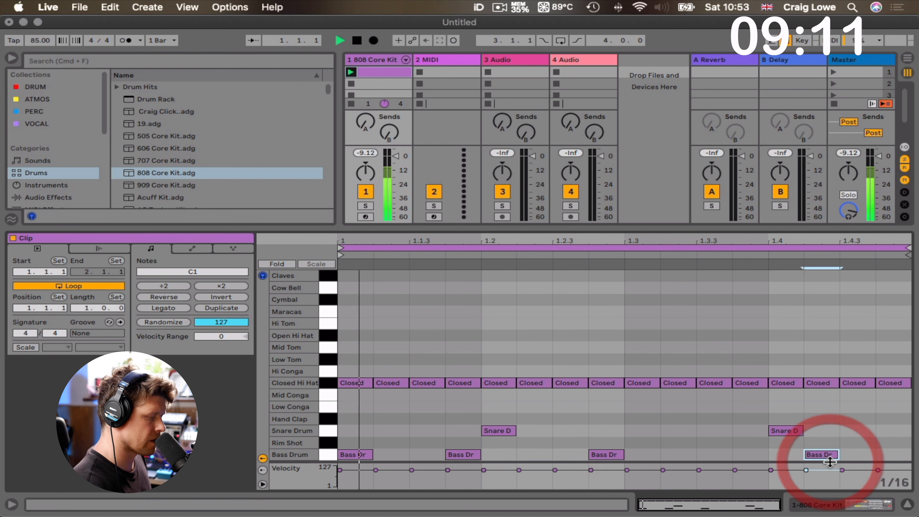
key(space)
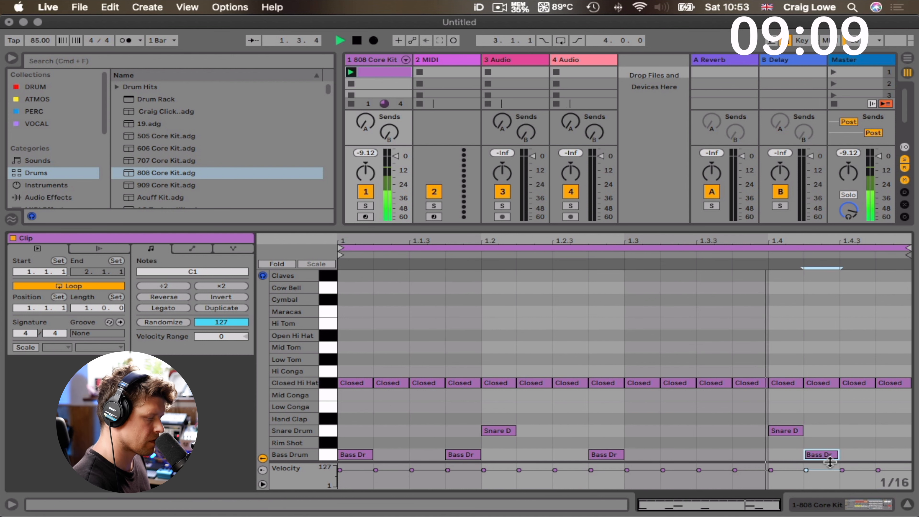
key(space)
Compress the closed hi-hats from 1.3.3 through 1.4.3 into a fast roll starting at 1.3.3, and add new hits at 1.4.1, 1.4.2 and 1.4.3
drag(703, 362, 844, 401)
drag(840, 266, 732, 263)
click(776, 383)
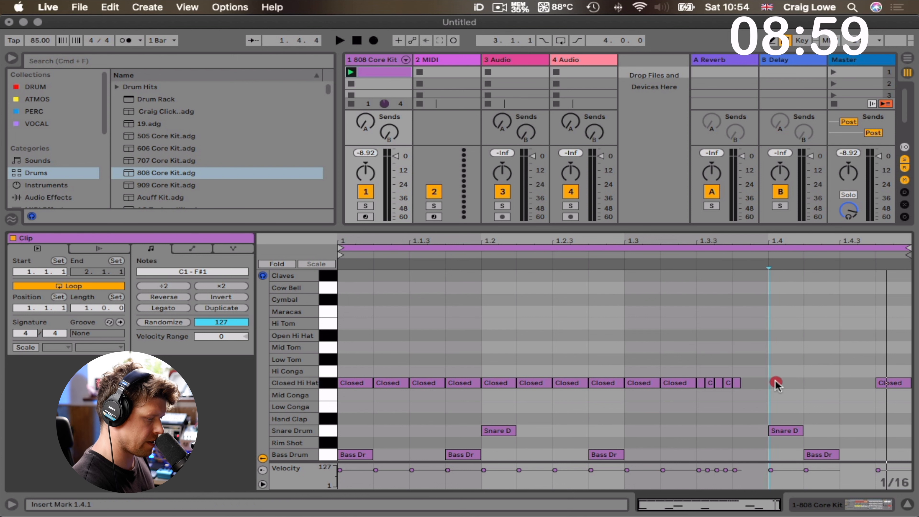
double_click(778, 382)
double_click(815, 383)
double_click(852, 383)
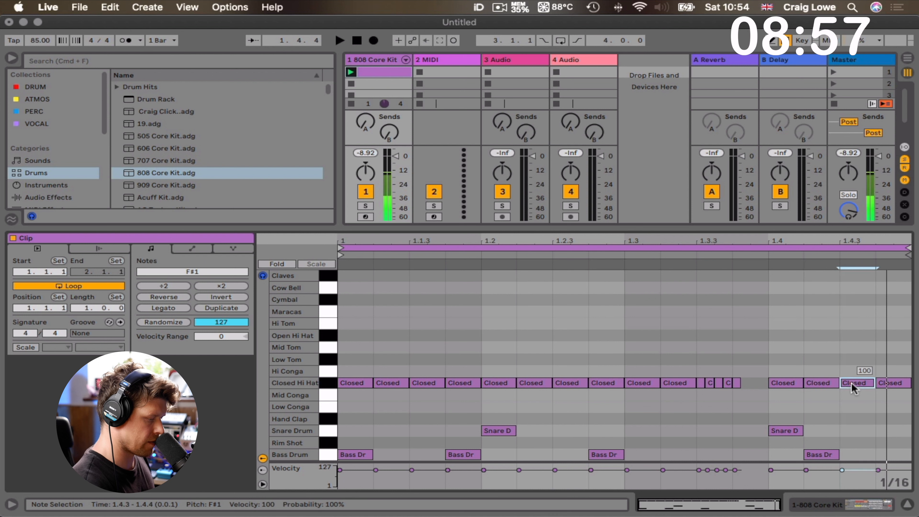
key(space)
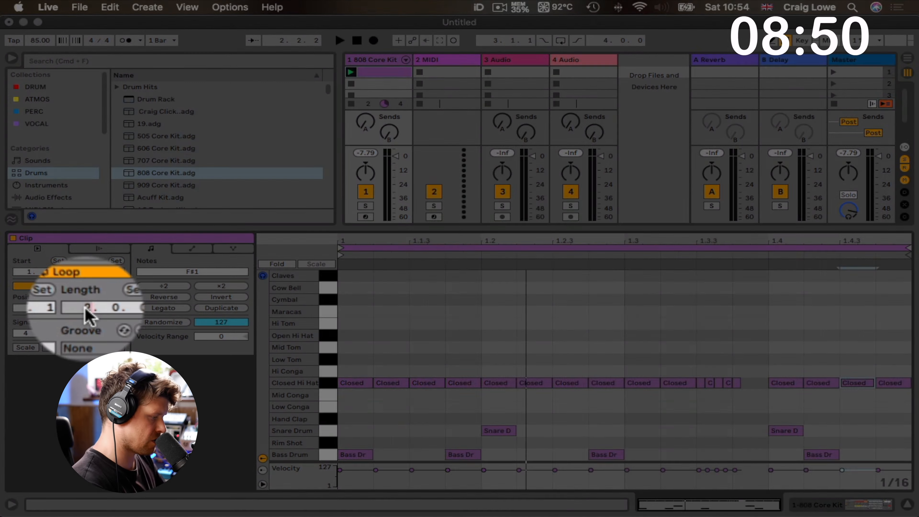
Set the drum clip's loop length to 2 bars and duplicate all notes of bar 1 into bar 2
drag(85, 307, 85, 303)
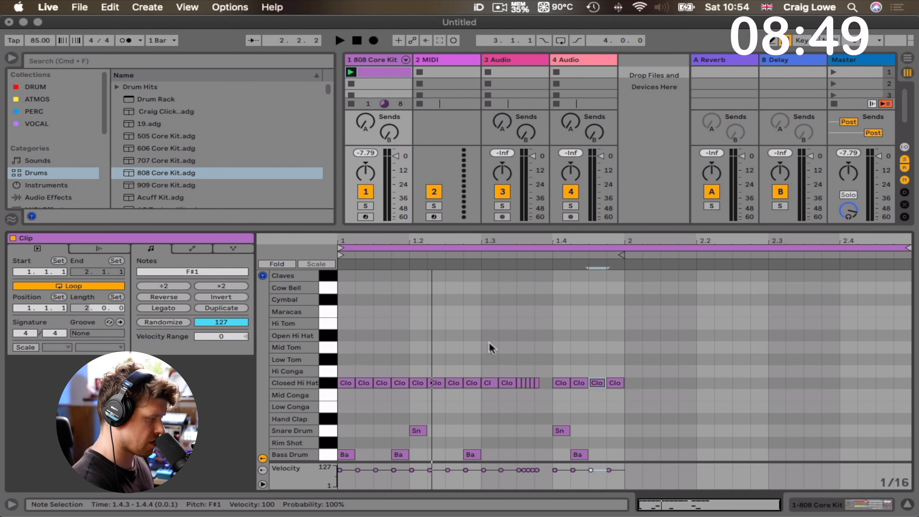
drag(343, 310, 618, 506)
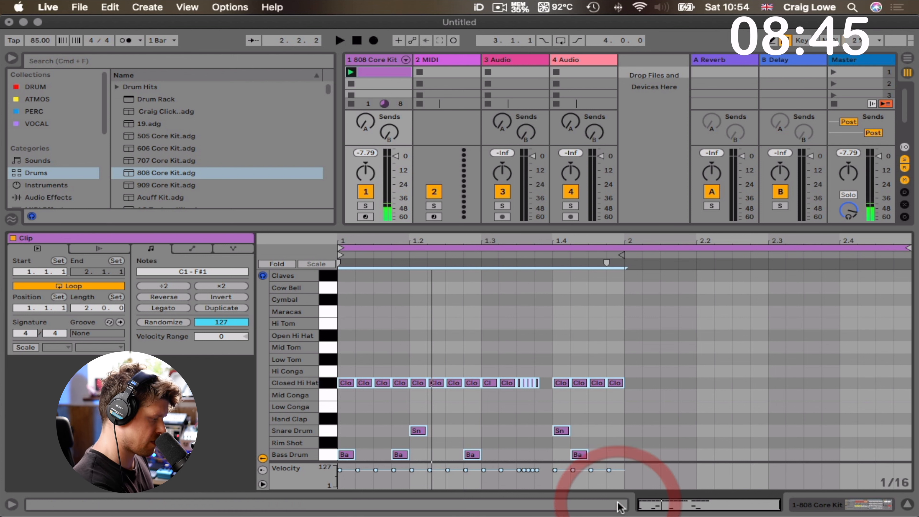
key(super+d)
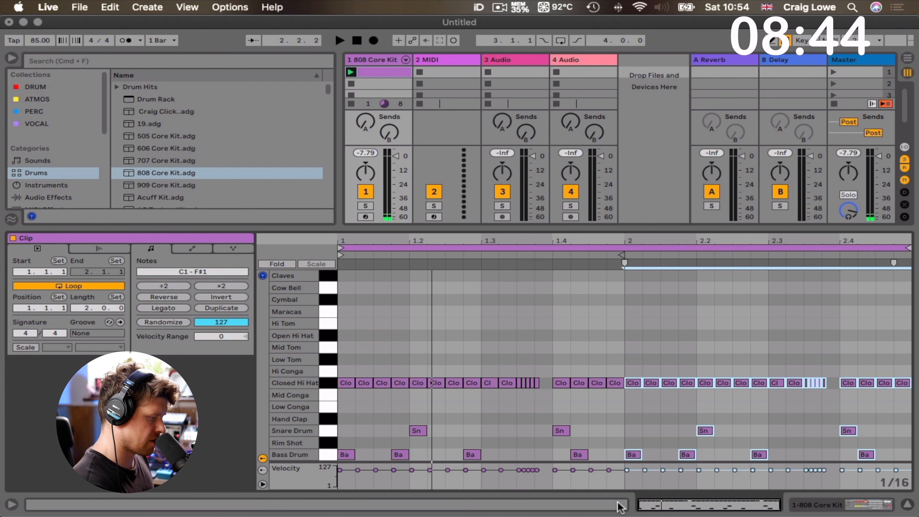
Delete the bass drum hits at 1.1.4, 1.2.4 and 2.1.4, add one at 2.3.2, and play back the pattern
double_click(402, 454)
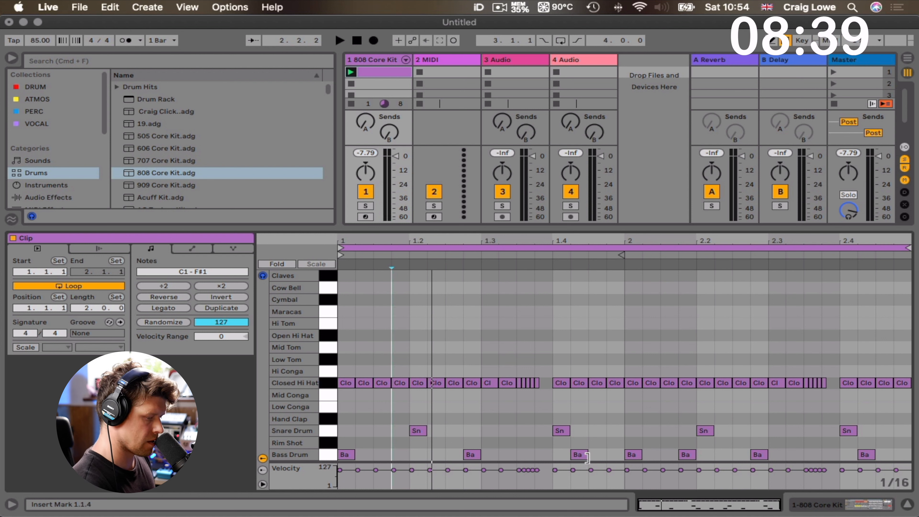
double_click(470, 454)
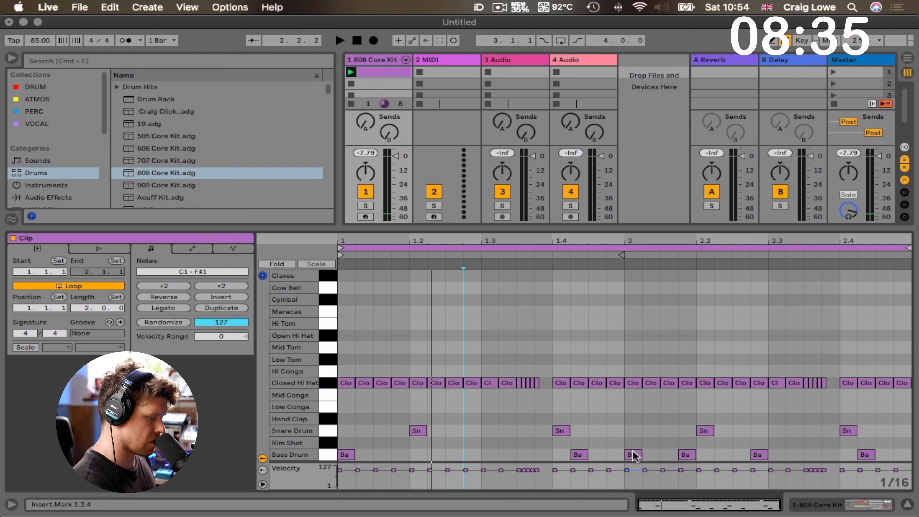
double_click(687, 454)
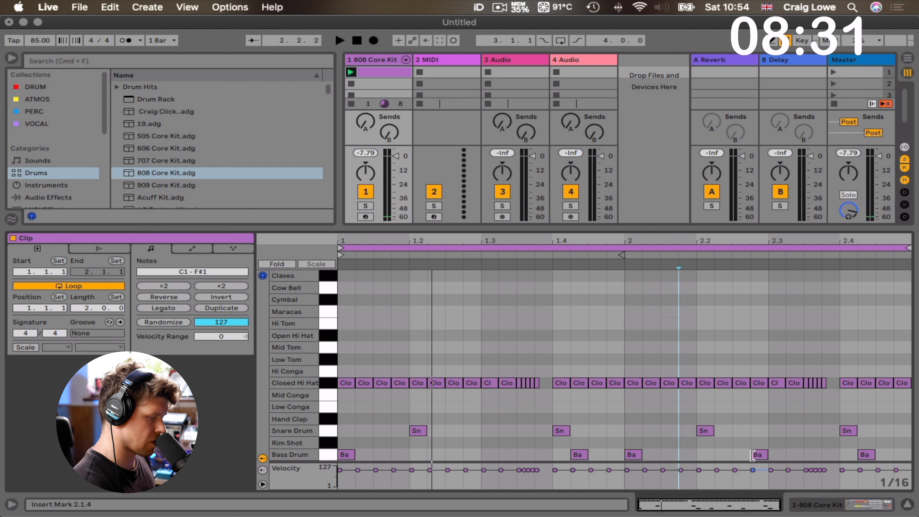
double_click(794, 454)
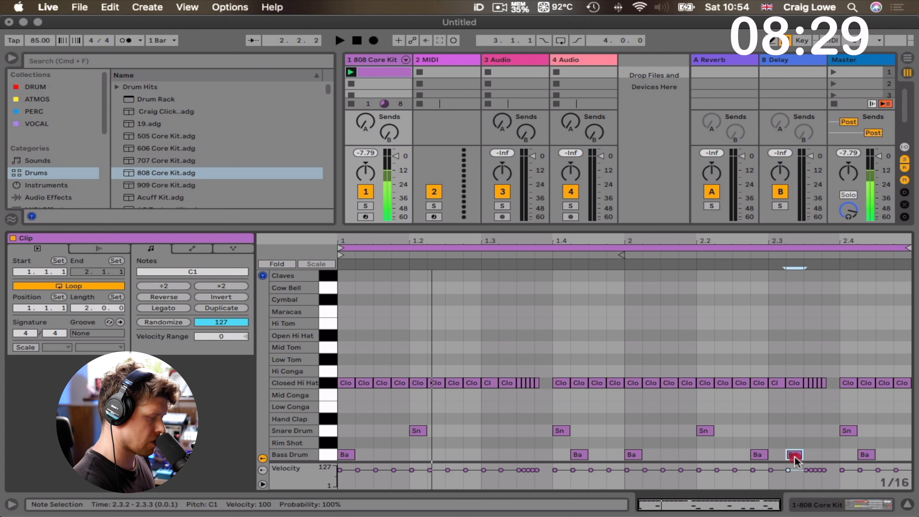
key(space)
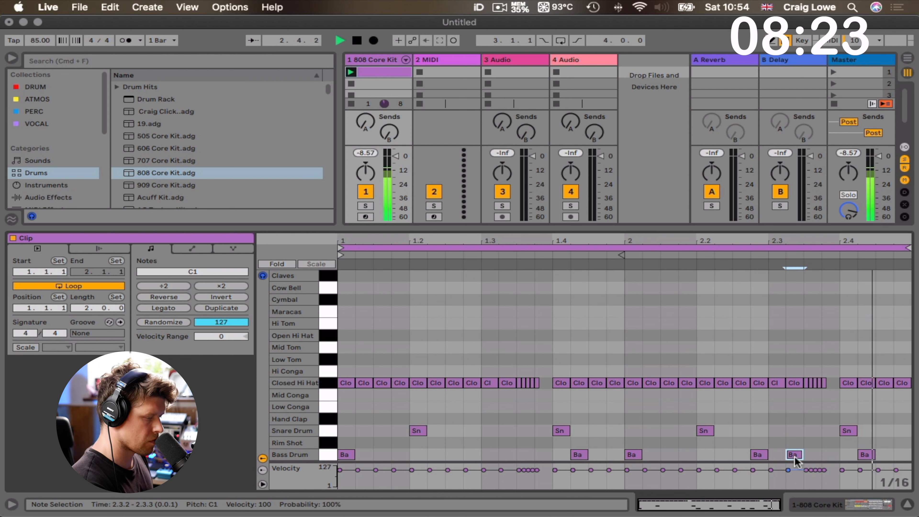
key(space)
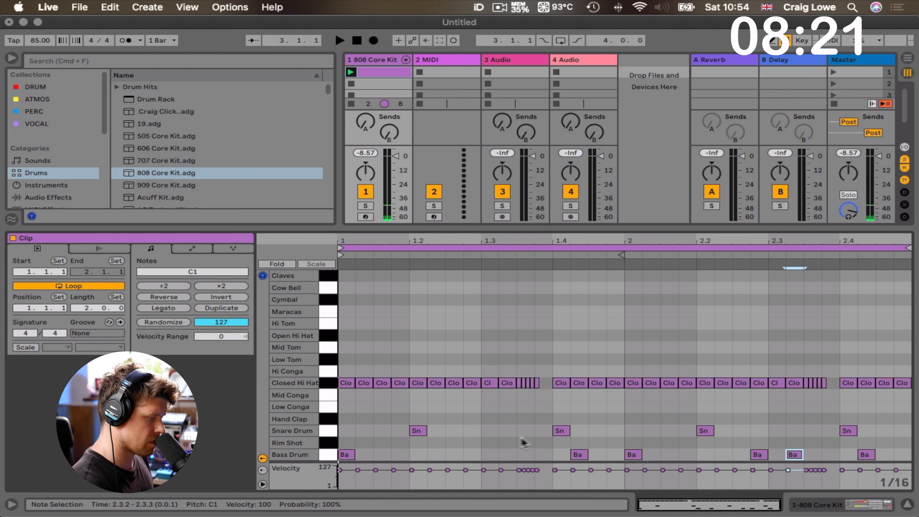
Add rim shot hits at 1.2.4 and 1.3.2 in the drum clip and play back the pattern
double_click(470, 442)
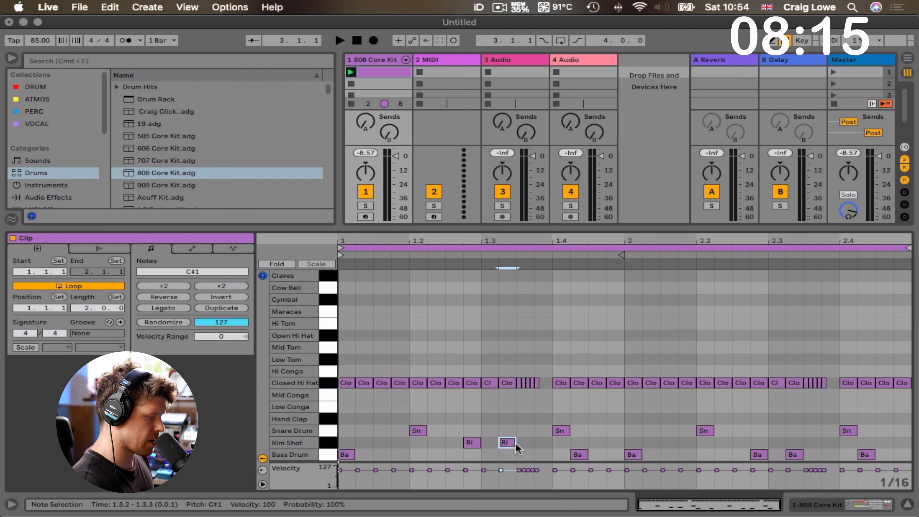
key(space)
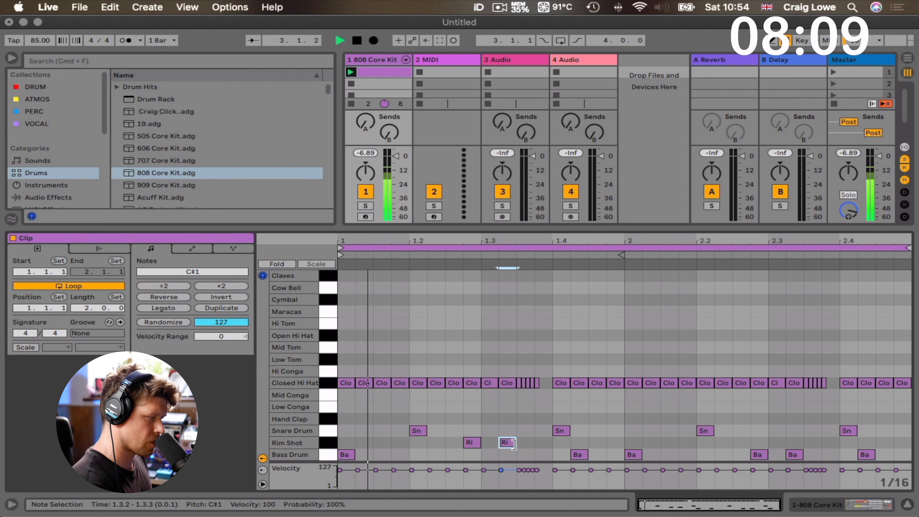
key(space)
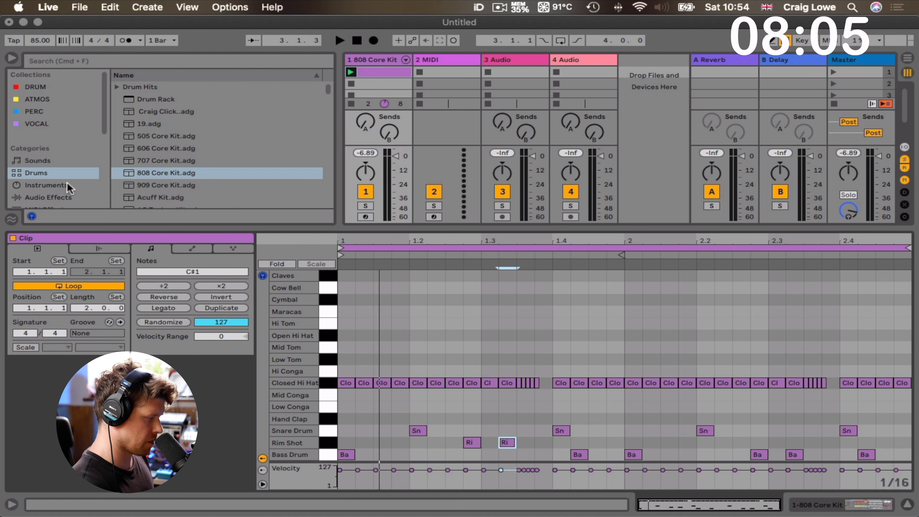
Search the instruments for "Piano" and load Grand Piano.adg from the Piano & Keys racks onto the 2 MIDI track
click(83, 62)
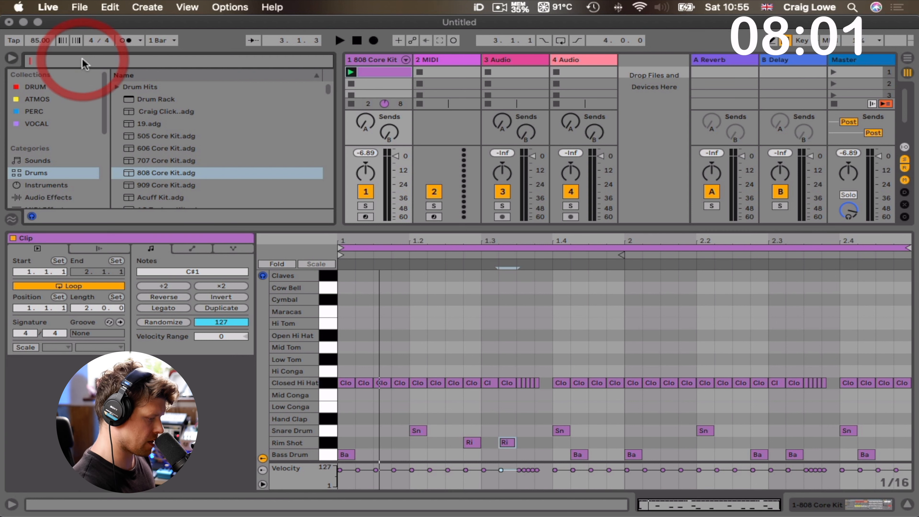
text(Piano)
click(49, 185)
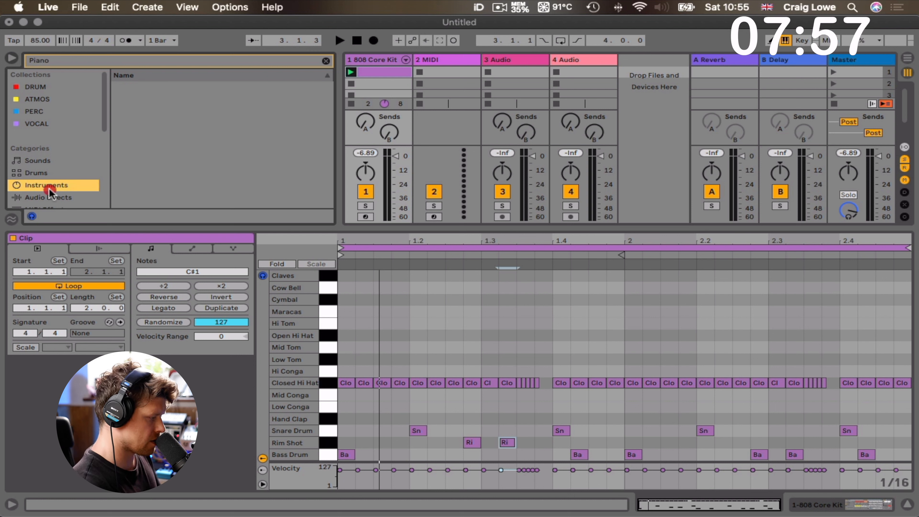
click(147, 149)
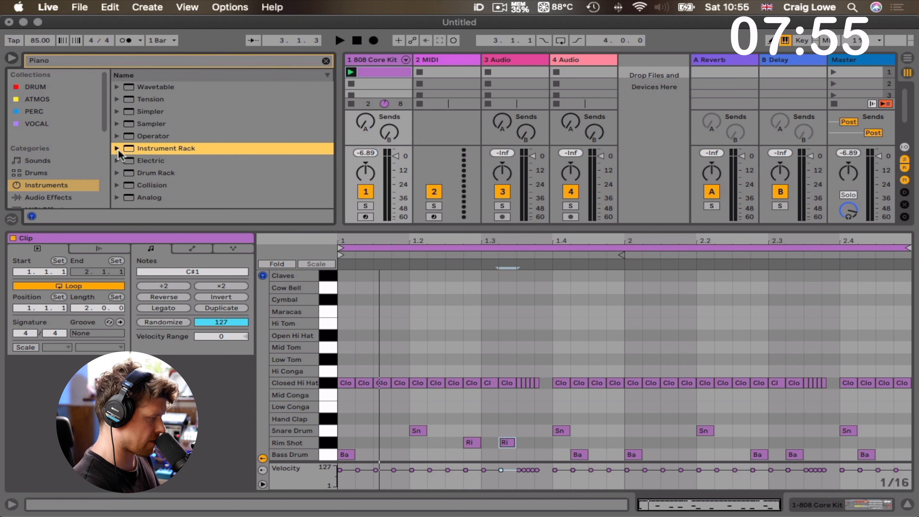
click(117, 149)
click(129, 174)
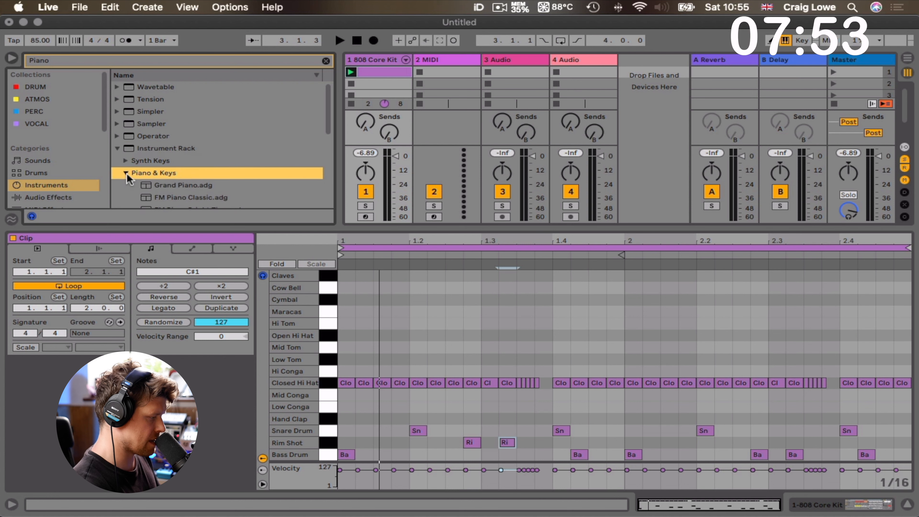
scroll(195, 184, down, 1)
drag(185, 162, 451, 60)
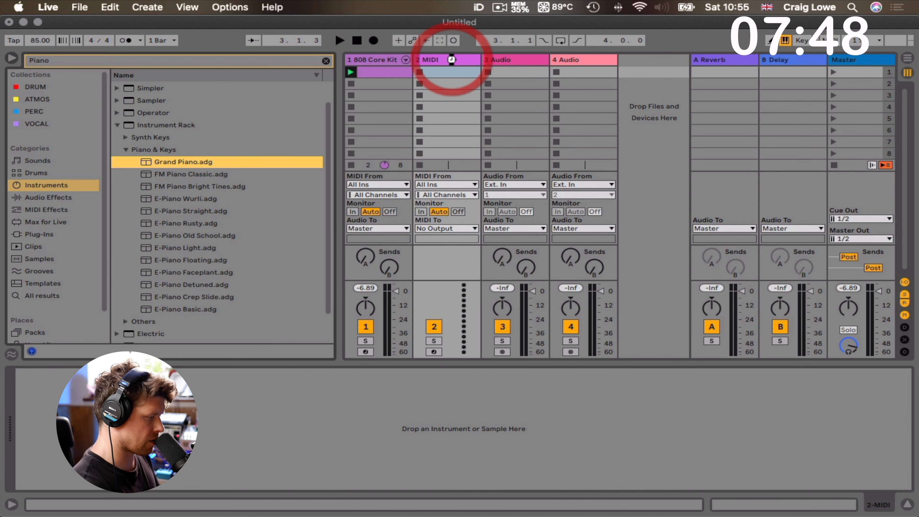
Create a clip in the first slot of the Grand Piano track with a 4-bar loop length and a fixed grid of 1 Bar
double_click(454, 72)
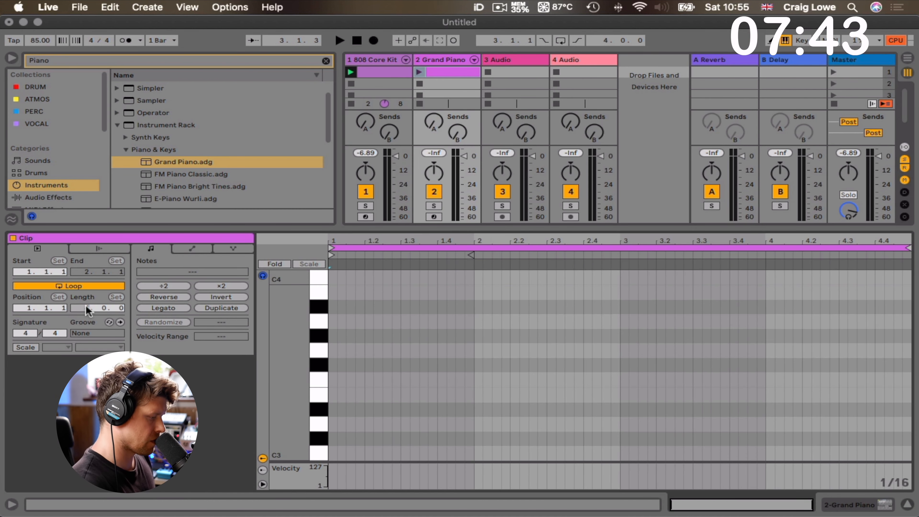
right_click(511, 386)
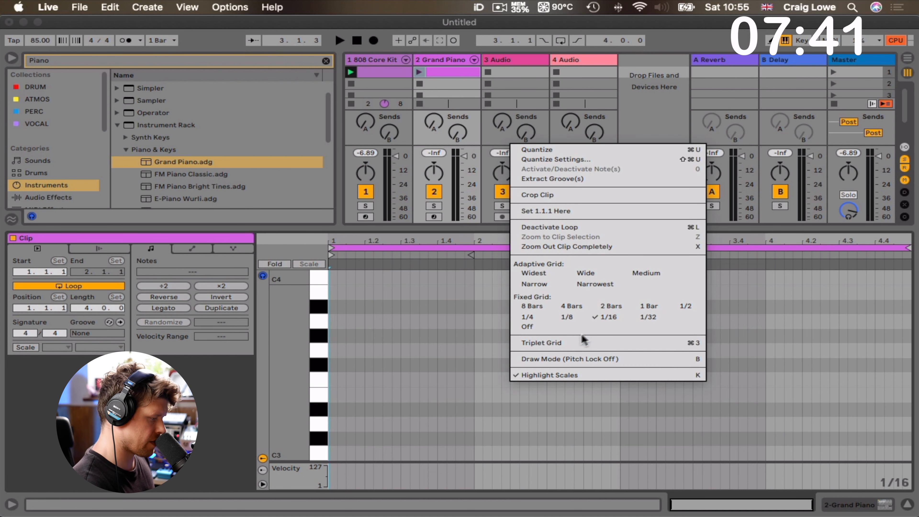
click(653, 307)
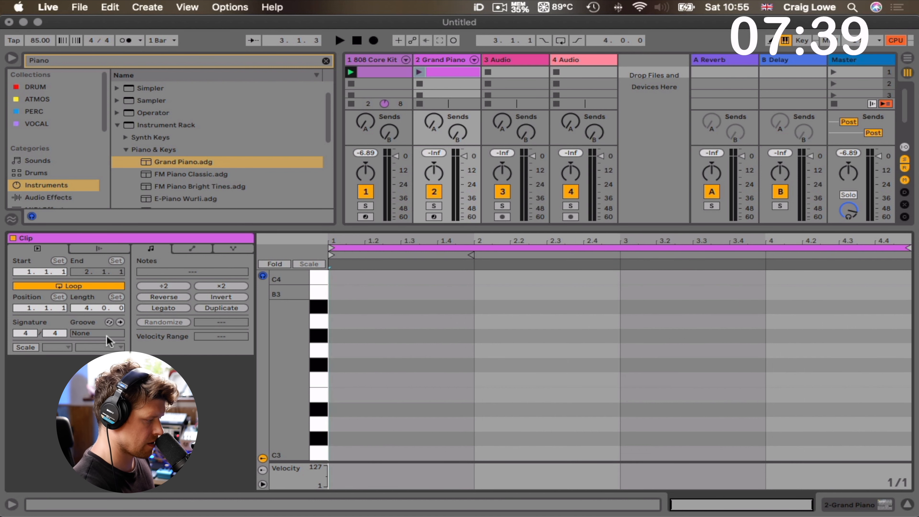
Enable the scale for the piano clip, set it to F Minor, and restrict the note editor to the notes in that scale
click(26, 347)
click(56, 347)
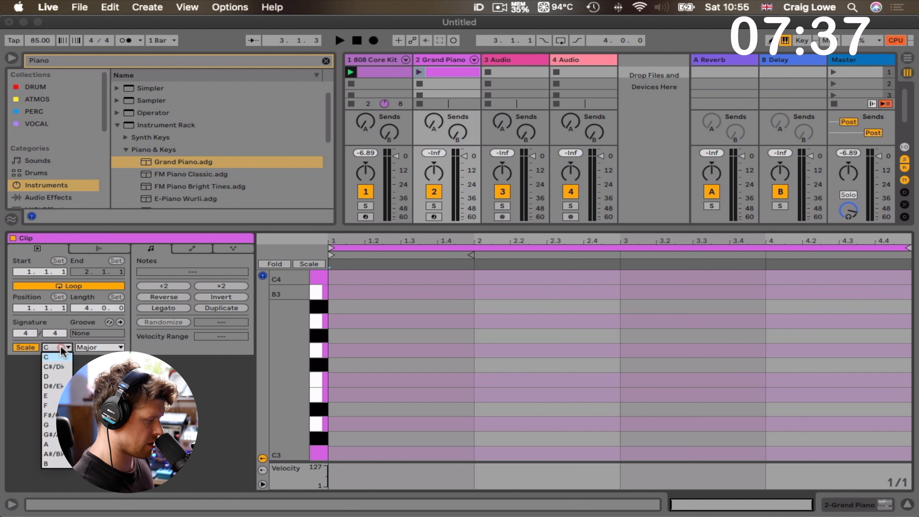
click(47, 405)
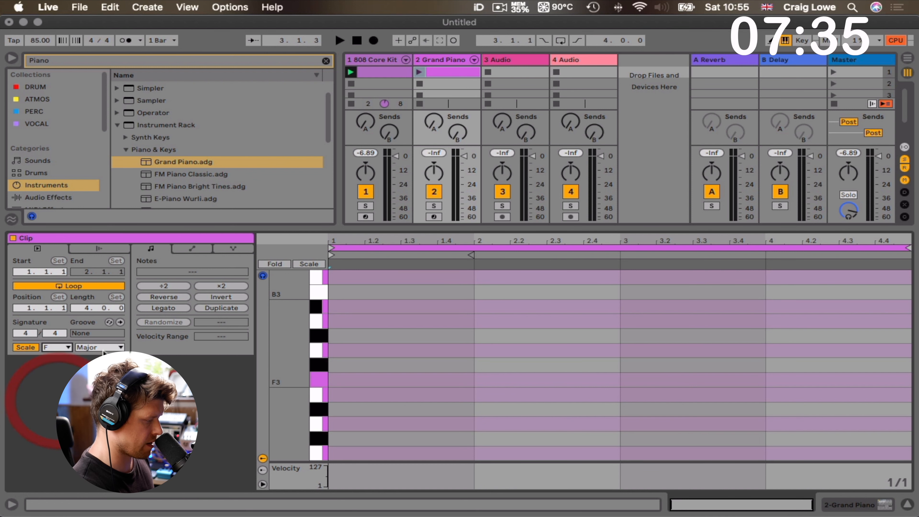
click(99, 347)
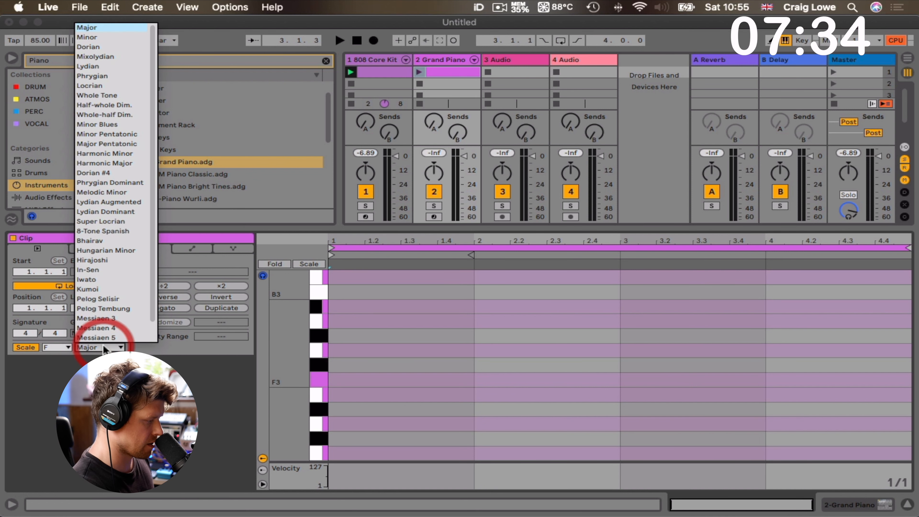
click(94, 37)
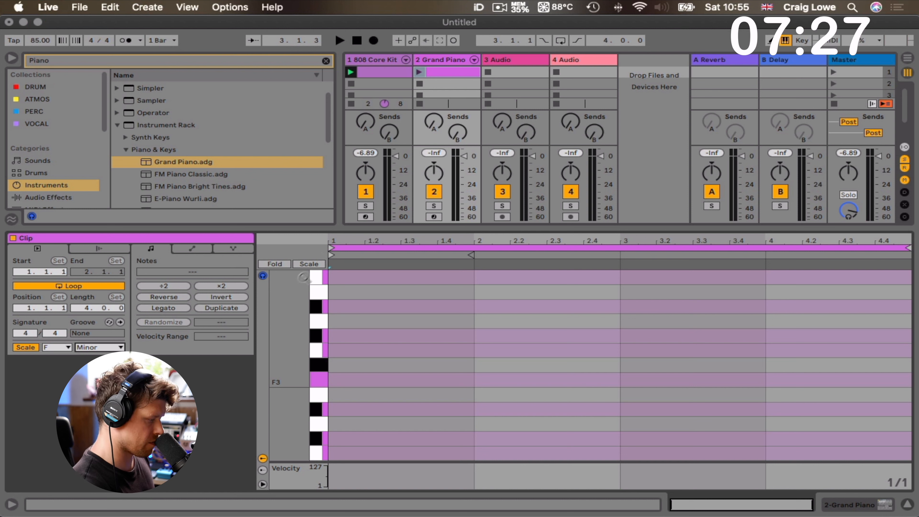
click(313, 264)
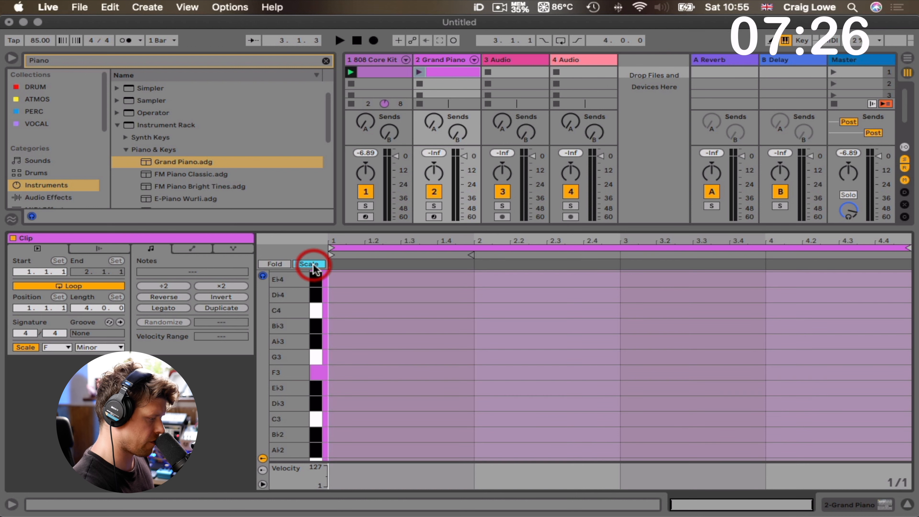
Add one-bar root notes F3, Eb3, Db3 and Eb3 across bars 1 to 4 of the piano clip
double_click(358, 373)
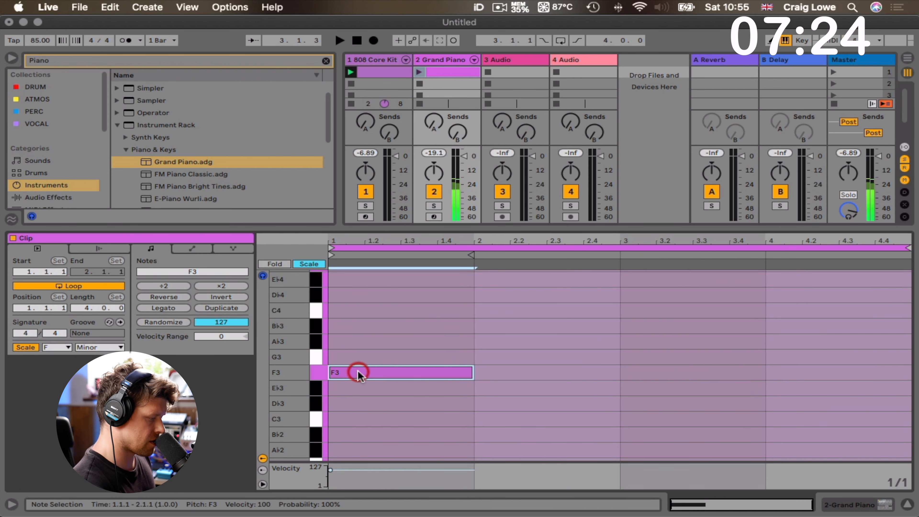
double_click(507, 389)
double_click(637, 403)
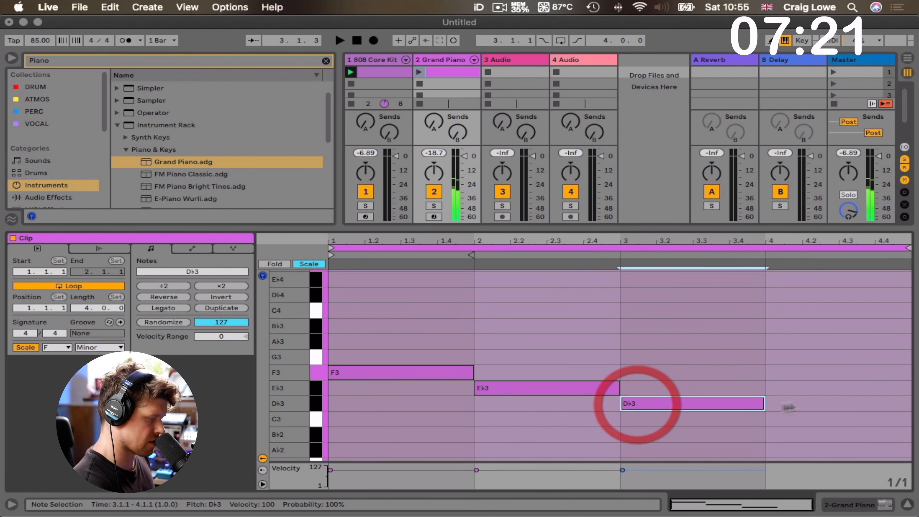
double_click(810, 391)
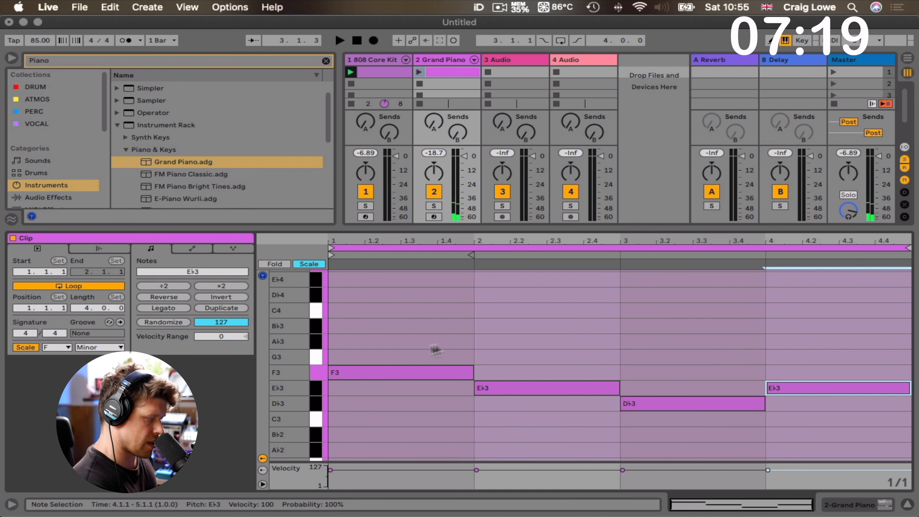
Build one-bar chords by adding Ab3 and C4 in bar 1 and G3 and Bb3 in bar 2
double_click(422, 341)
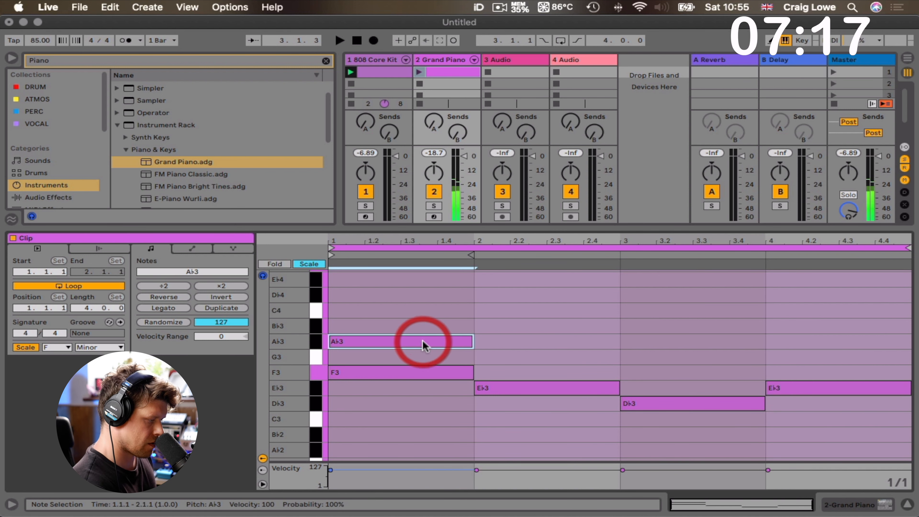
double_click(430, 312)
double_click(514, 358)
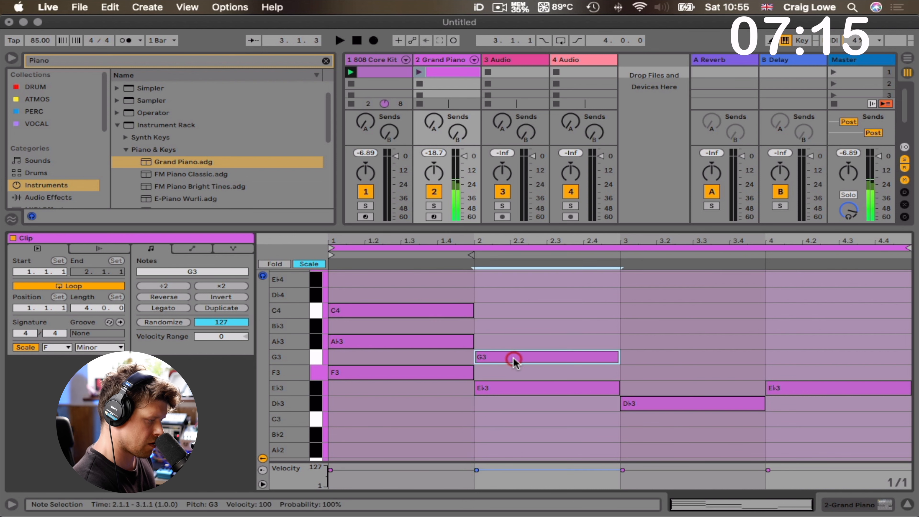
double_click(519, 331)
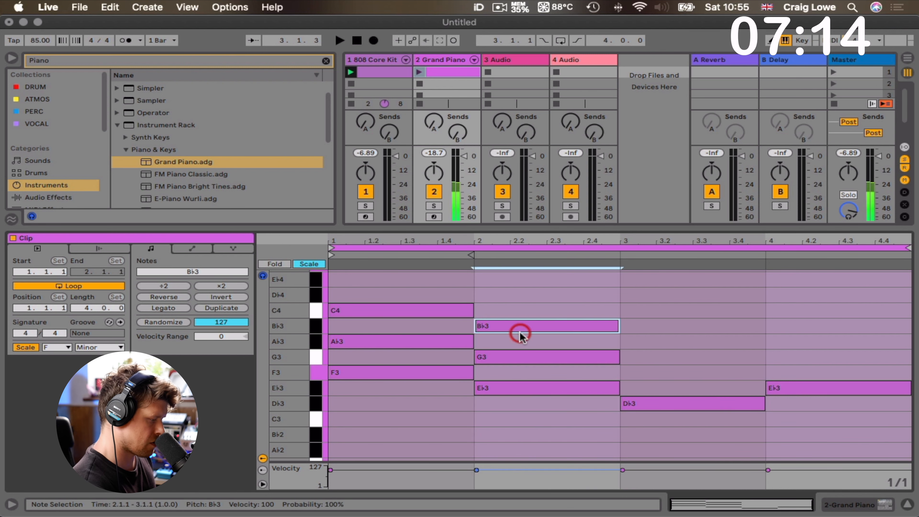
Add F3 and Ab3 in bar 3 and G3 and Bb3 in bar 4, and launch the piano clip
double_click(639, 373)
click(656, 343)
double_click(656, 342)
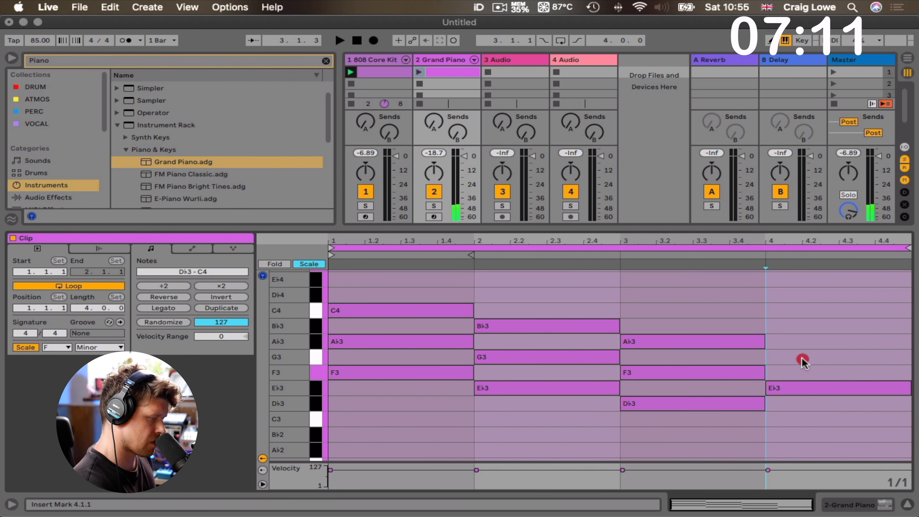
double_click(802, 357)
click(803, 328)
double_click(803, 328)
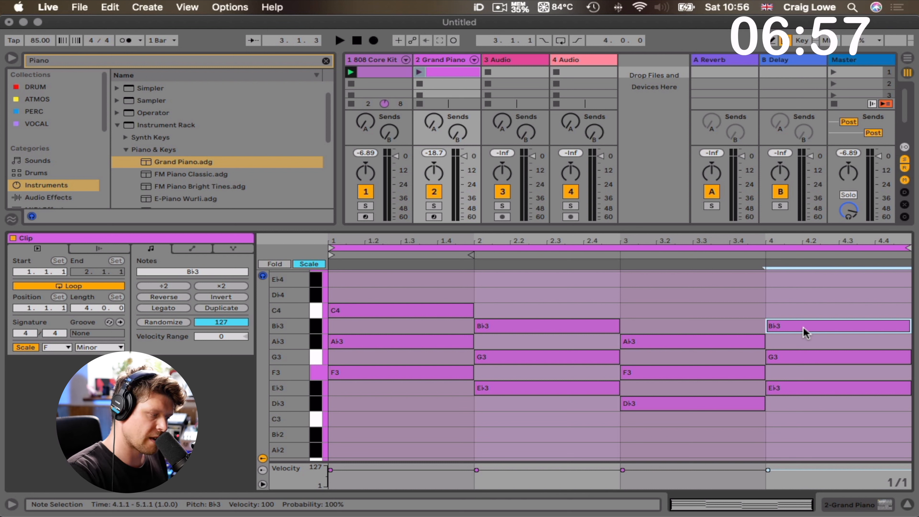
click(419, 72)
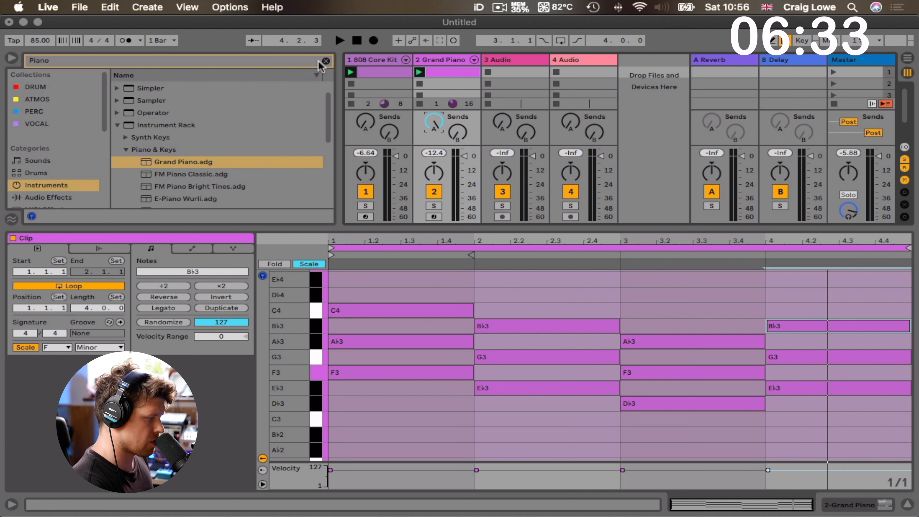
Clear the browser search and load BIG 808.adg from the User Library's Instrument Rack presets onto a new track
click(326, 61)
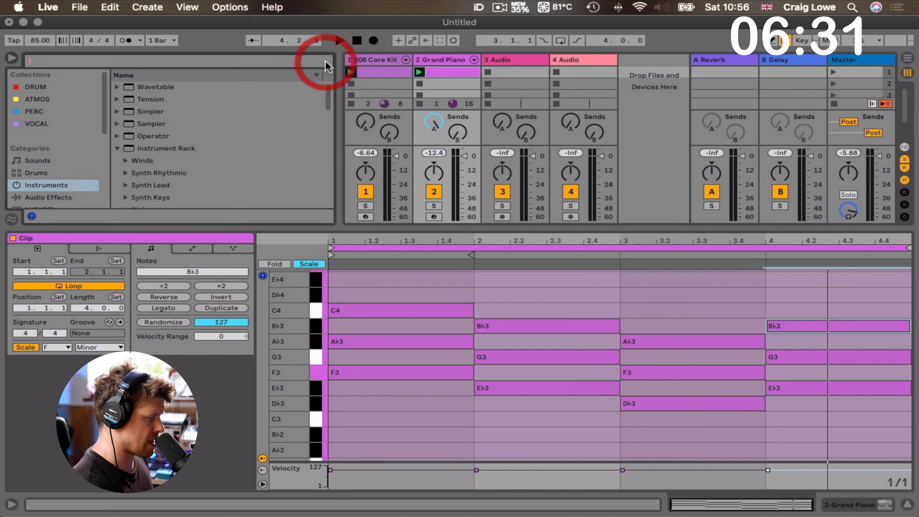
drag(103, 128, 101, 162)
scroll(102, 161, down, 3)
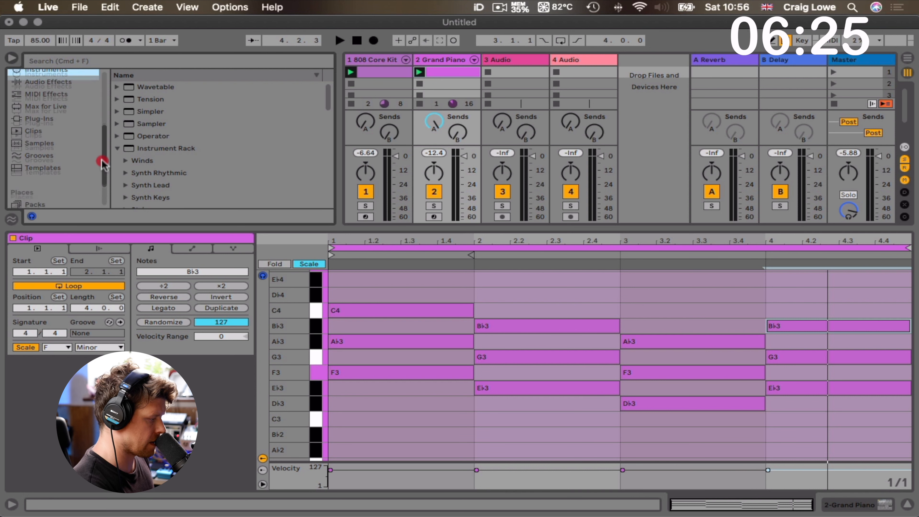
scroll(102, 166, down, 2)
click(60, 177)
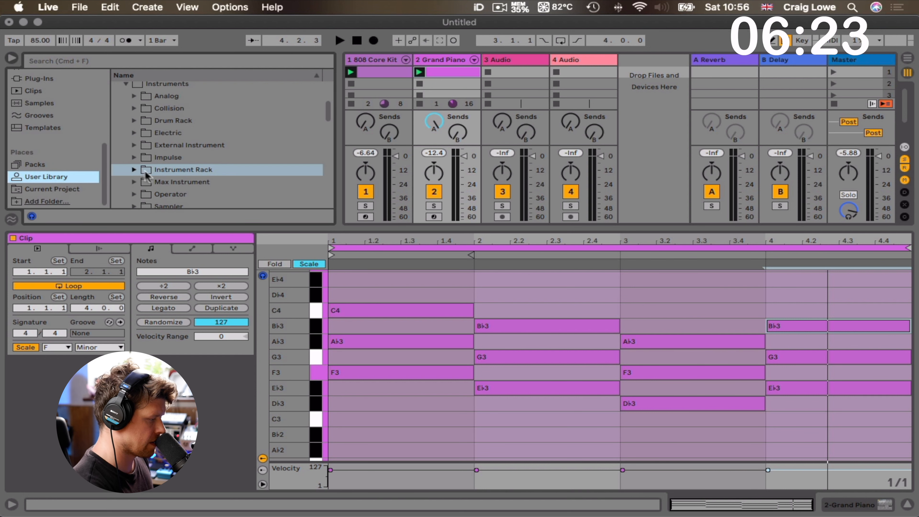
scroll(130, 103, up, 5)
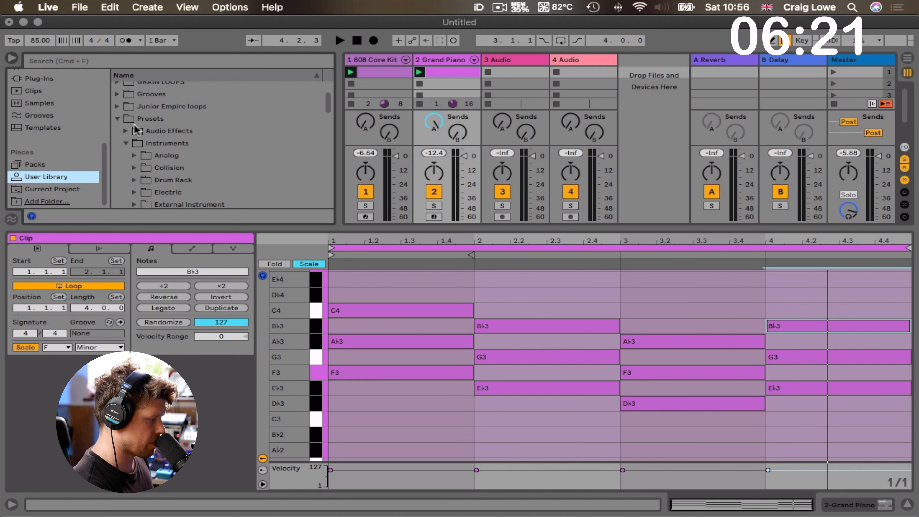
scroll(156, 143, down, 7)
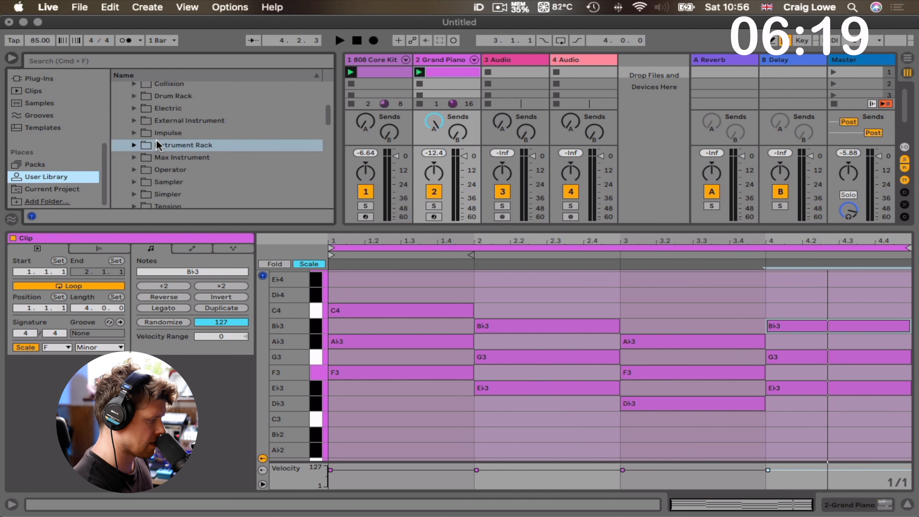
click(134, 144)
scroll(209, 143, down, 5)
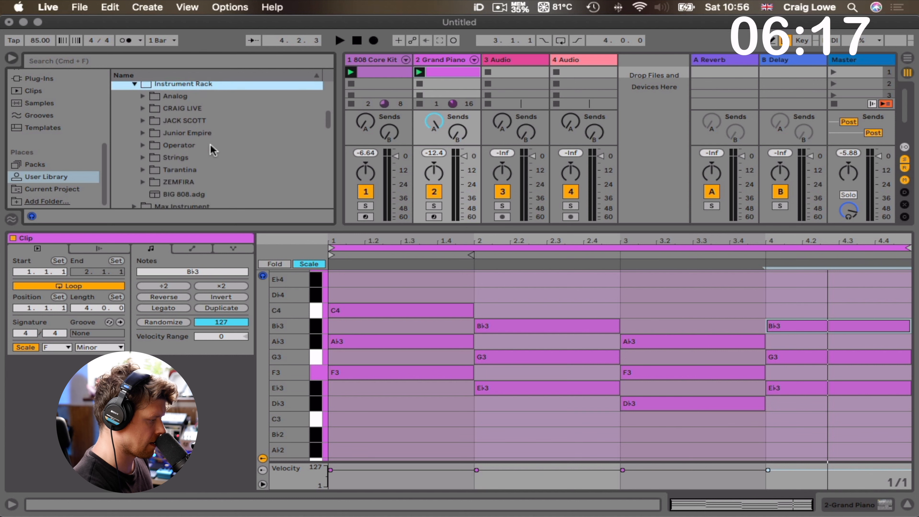
drag(186, 171, 419, 179)
drag(671, 89, 649, 68)
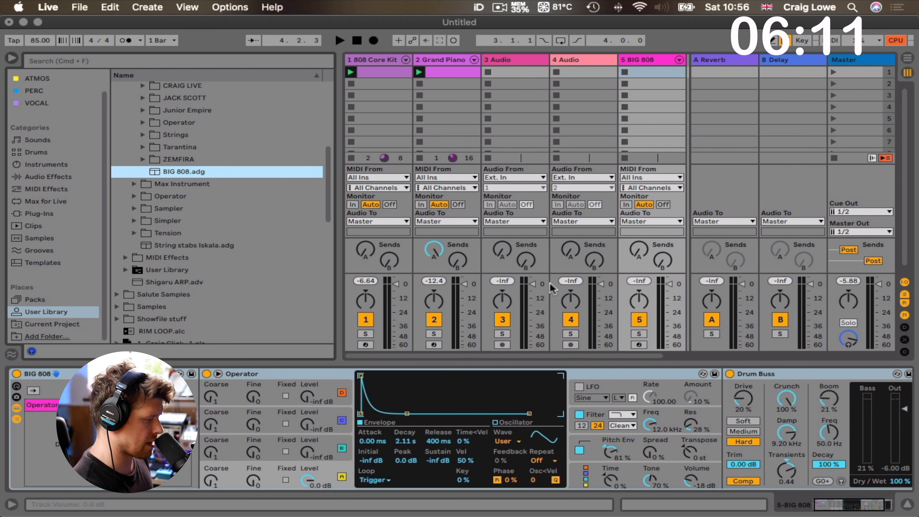
Copy all the Bass Drum notes from the 808 Core Kit clip
click(395, 73)
double_click(395, 73)
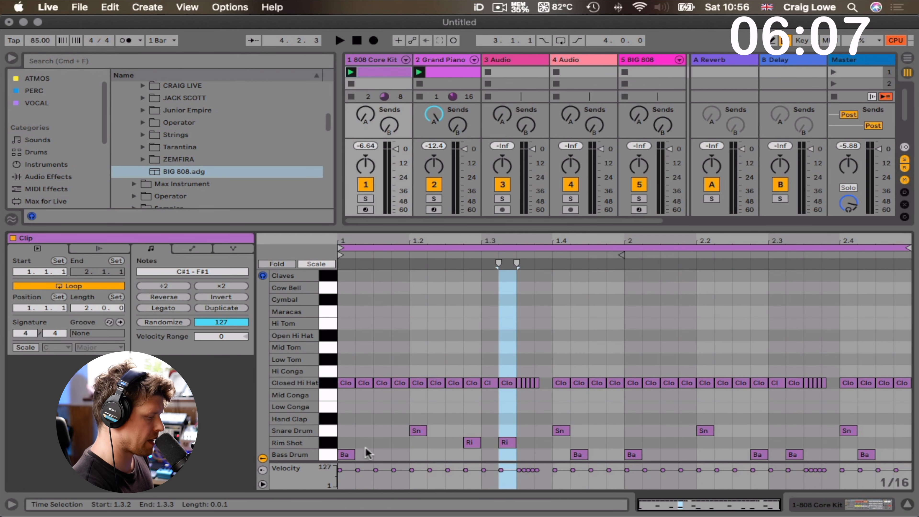
drag(888, 460, 340, 454)
key(super+c)
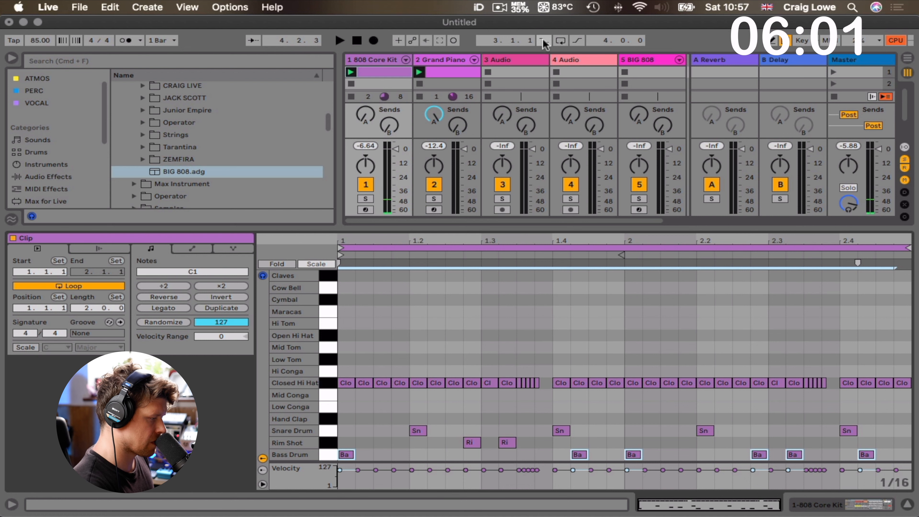
Create a clip with a 4-bar loop in the BIG 808 track's first slot and set its scale to F Minor
click(647, 73)
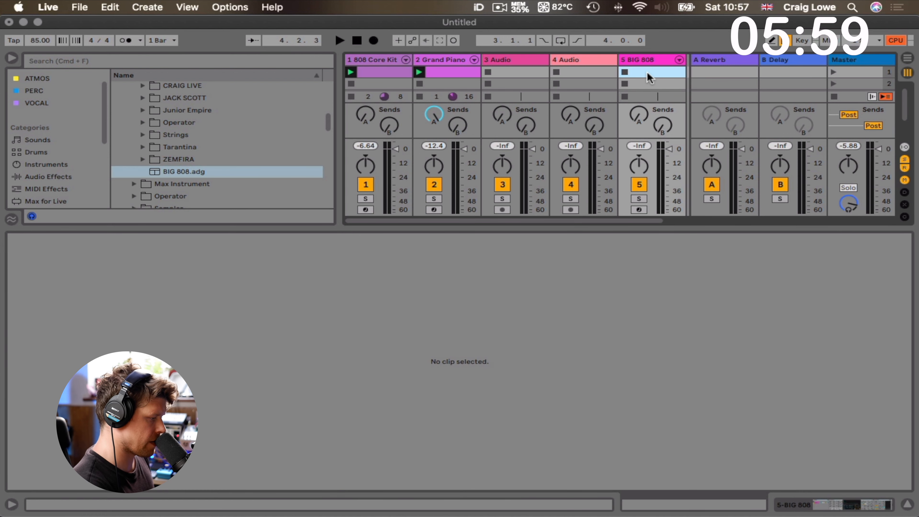
double_click(648, 74)
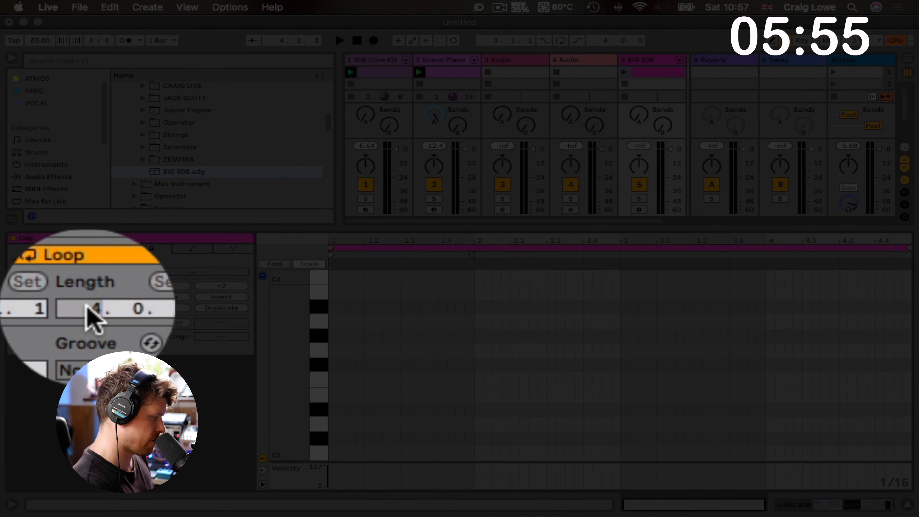
click(26, 336)
click(58, 335)
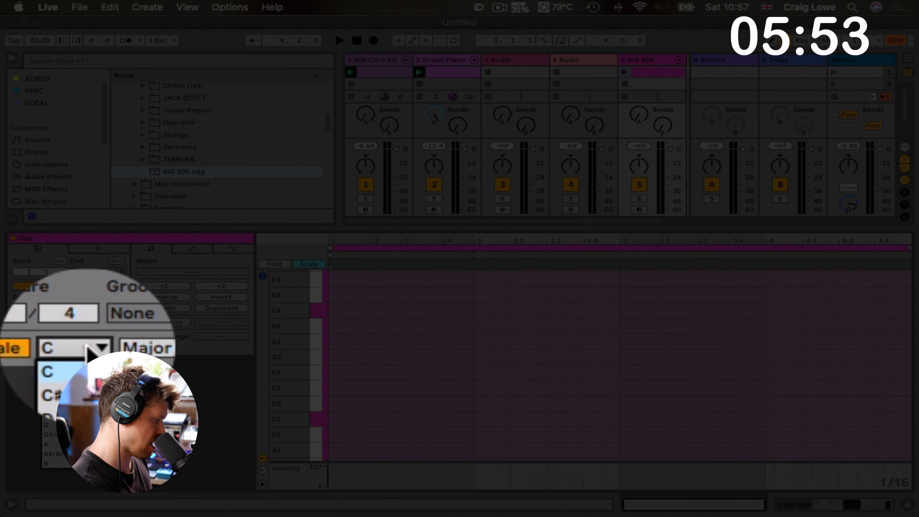
click(52, 405)
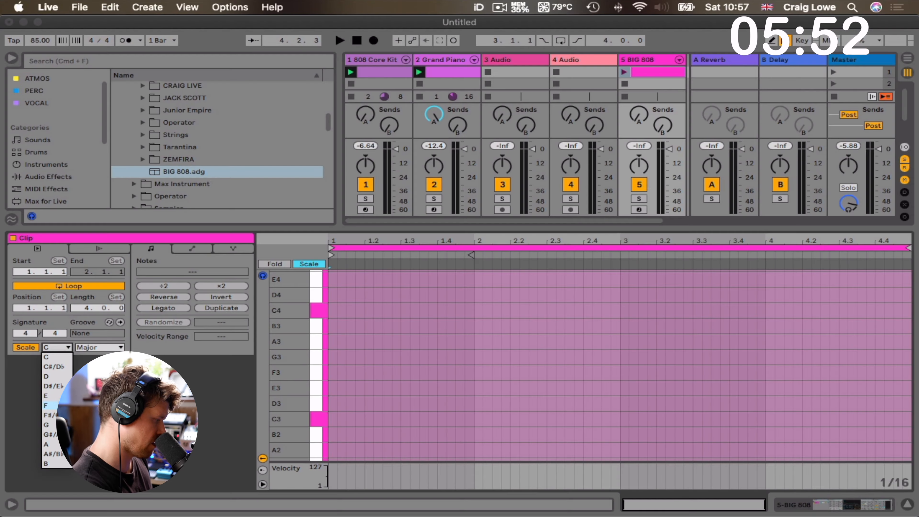
click(108, 348)
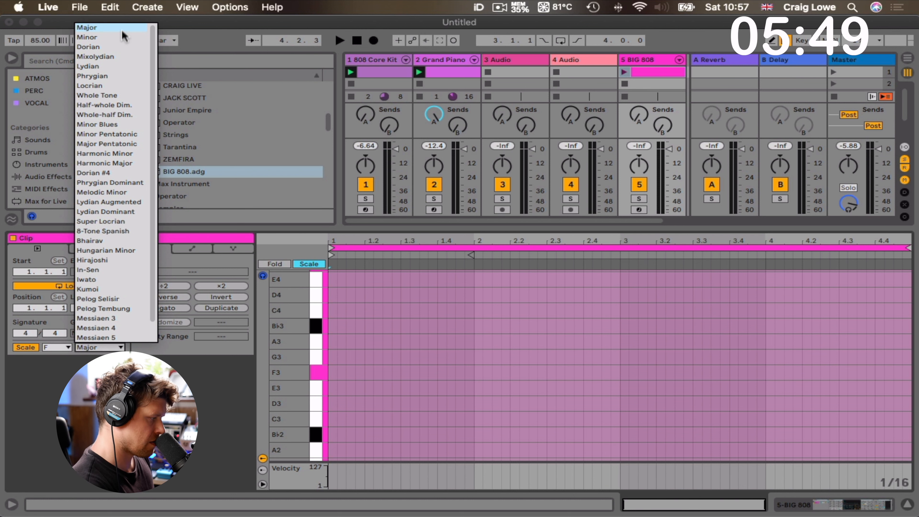
click(123, 38)
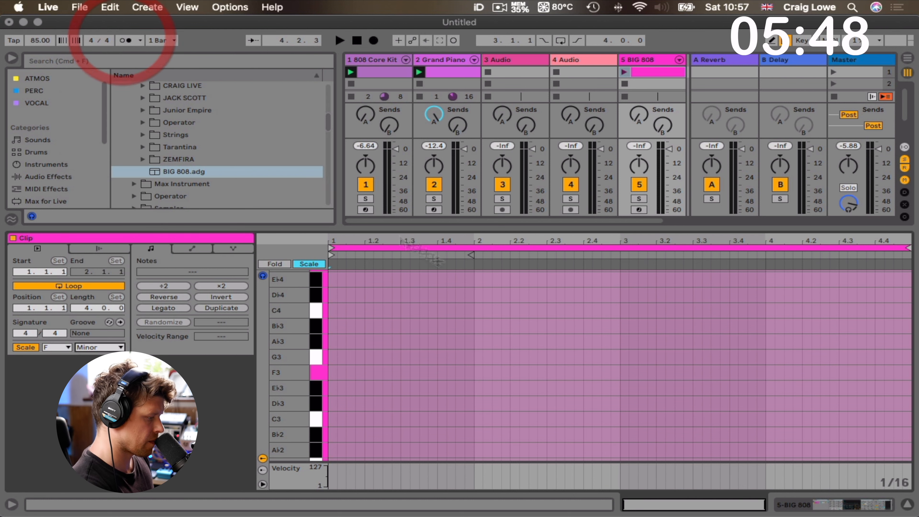
Paste the copied kick notes at the start of the BIG 808 clip and duplicate the two-bar pattern into bars 3 and 4
click(330, 358)
key(super+v)
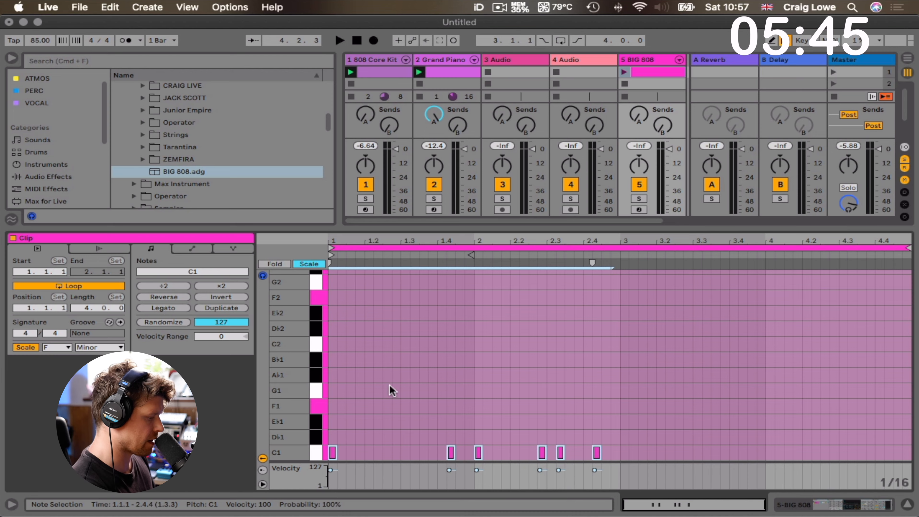
scroll(392, 390, down, 3)
drag(332, 372, 619, 448)
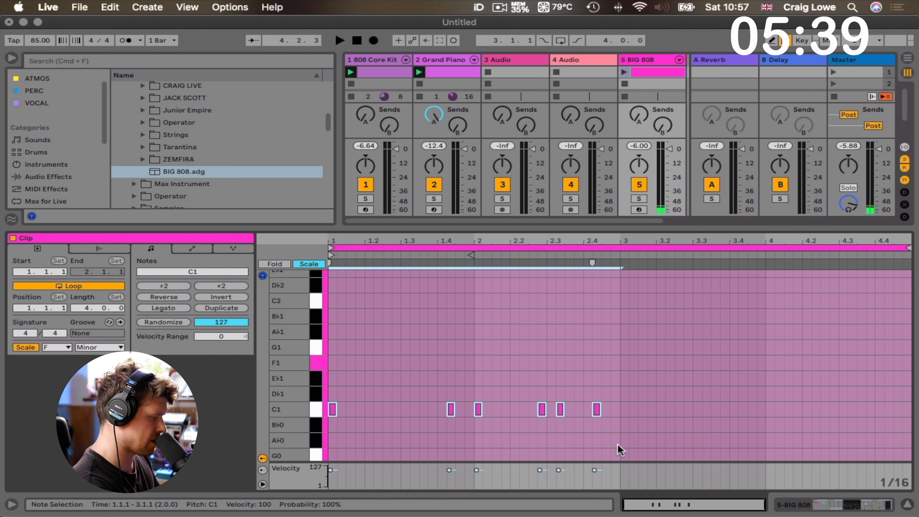
key(super+d)
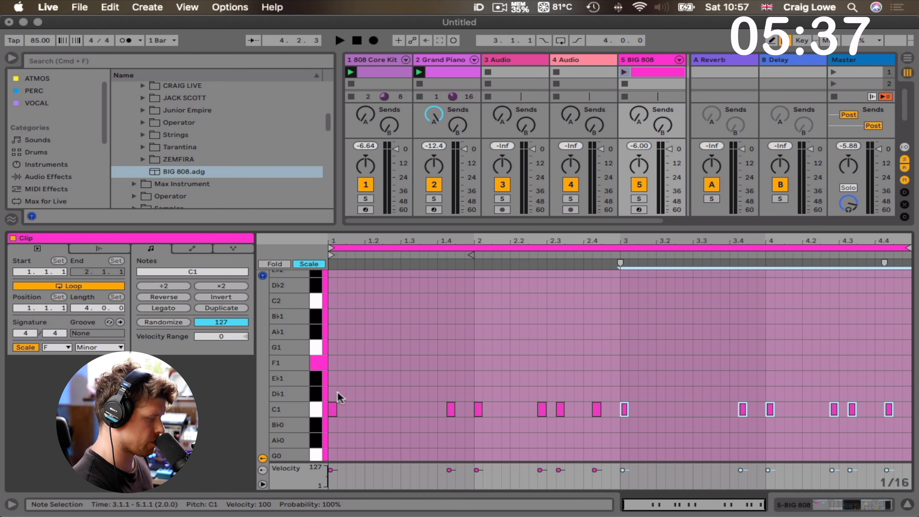
Transpose the two bass notes in bar 1 from C1 to F1
drag(333, 396, 475, 442)
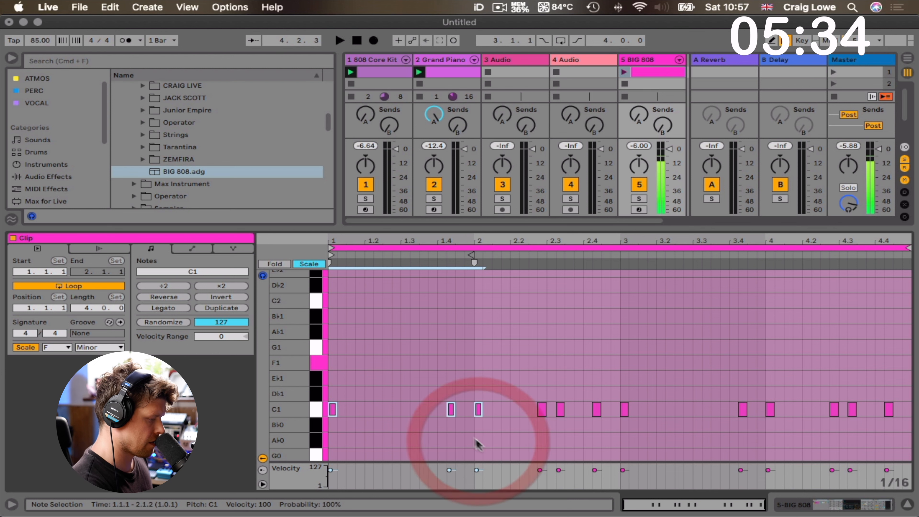
right_click(476, 408)
click(331, 386)
drag(333, 387, 461, 441)
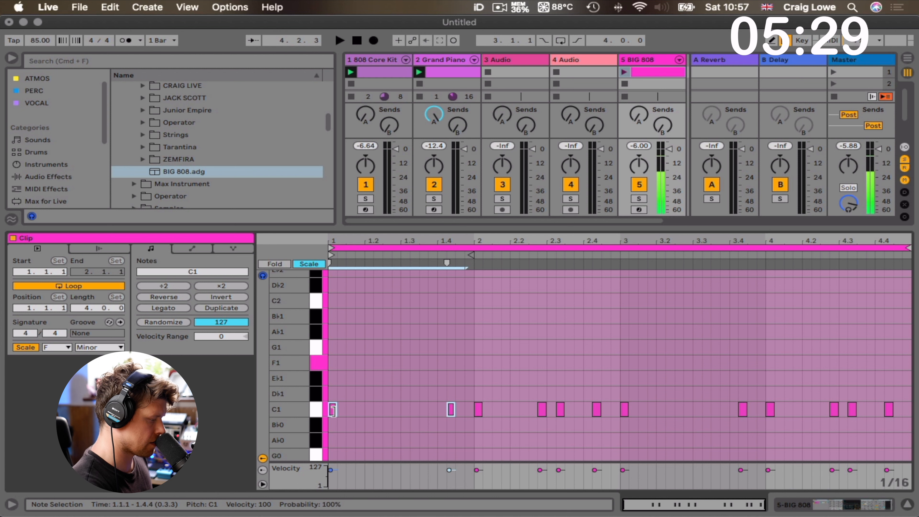
drag(333, 412, 336, 376)
click(334, 442)
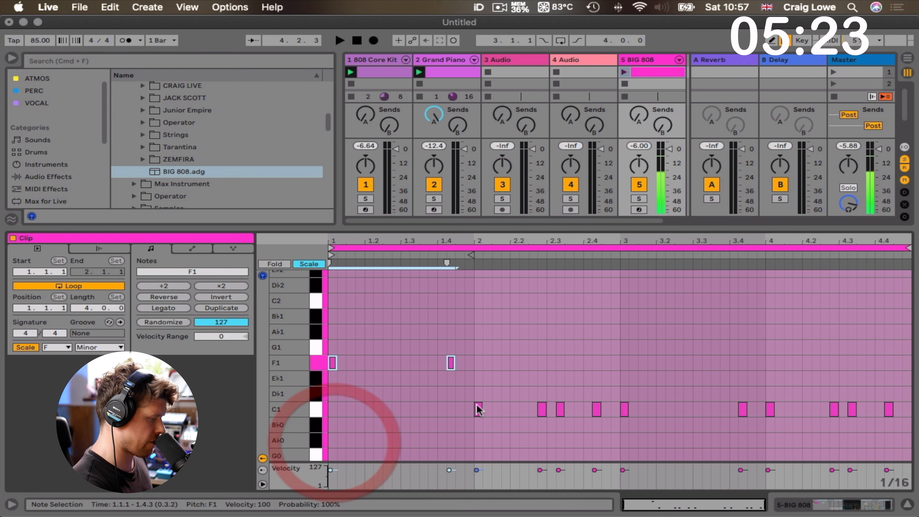
Transpose the four bass notes in bar 2 up to Eb1
drag(469, 406, 601, 424)
key(Up)
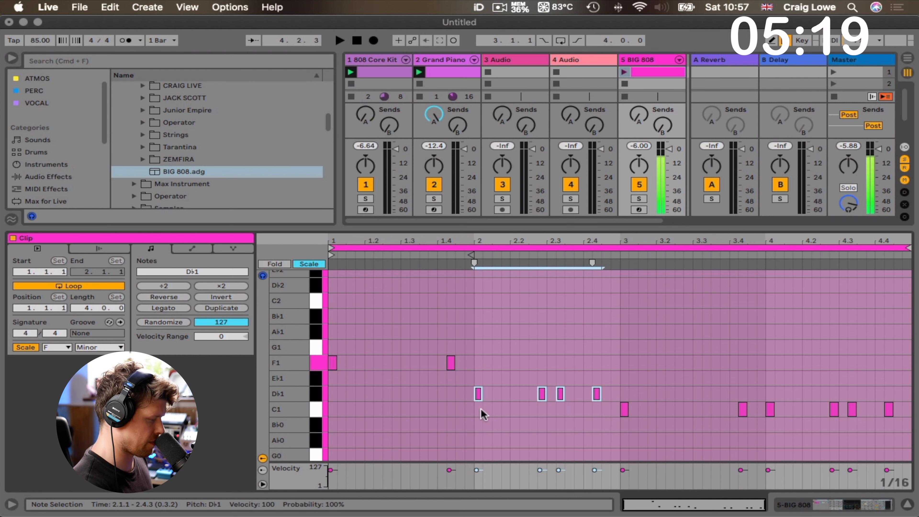
key(Up)
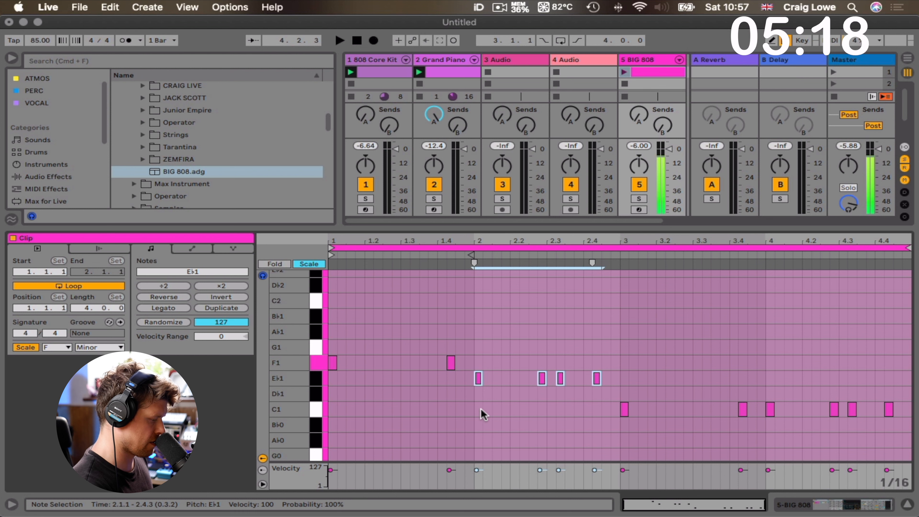
Transpose the bar 3 bass notes to Db1 and the bar 4 bass notes to Eb1
click(622, 411)
drag(615, 410, 904, 417)
key(Up)
key(Up)
key(Up)
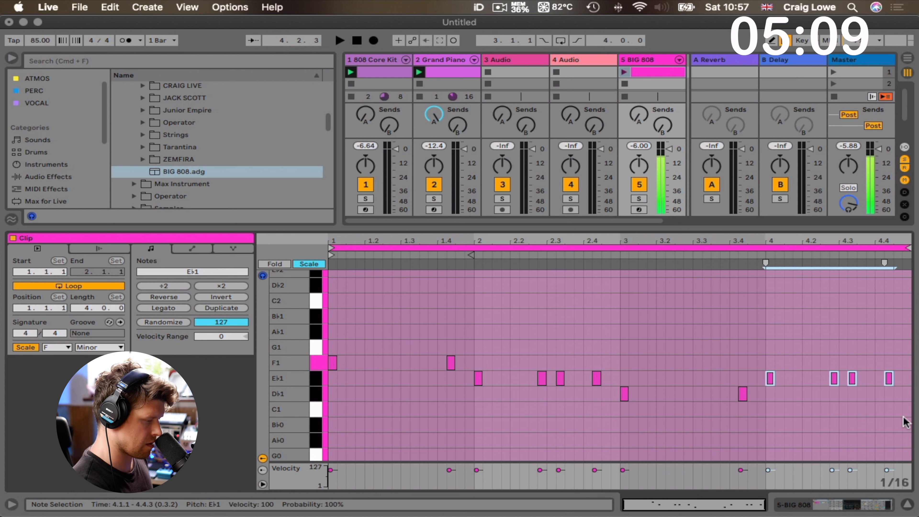
Raise the bass note at 4.2.4 by one octave to Eb2
click(834, 379)
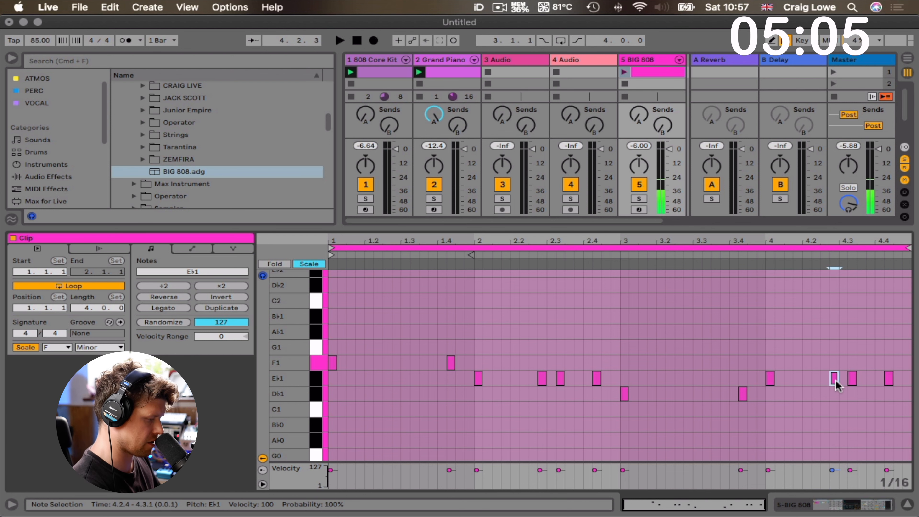
key(shift+Up)
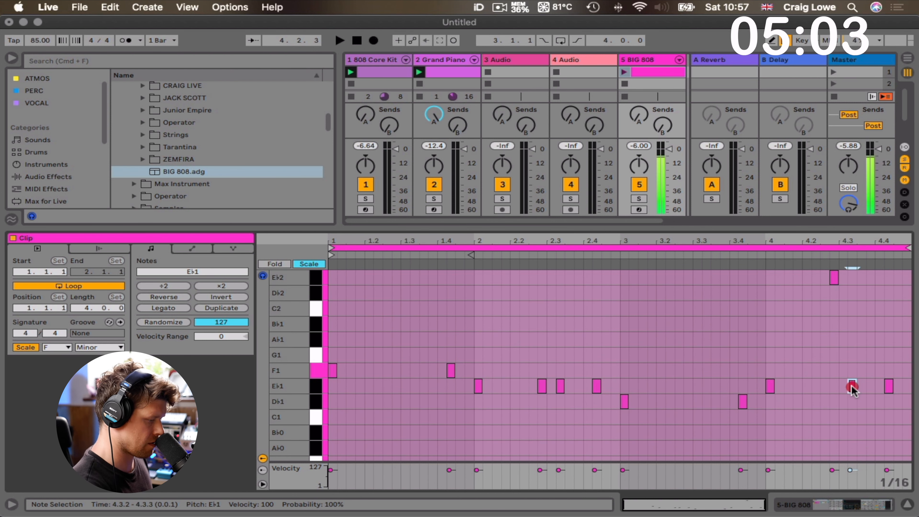
Lower the bass note at 4.3.2 to Db1 and set the BIG 808 track volume to -3.7 dB while playing scene 1
drag(852, 399, 852, 399)
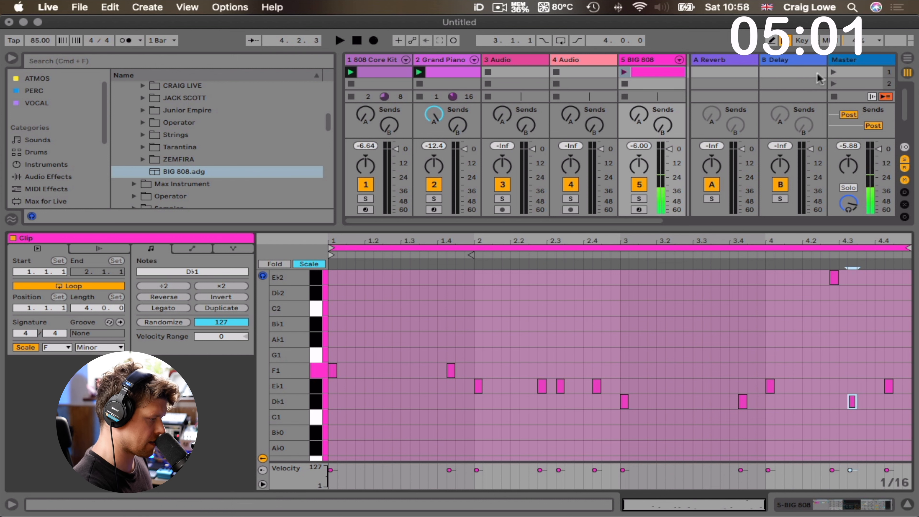
click(834, 71)
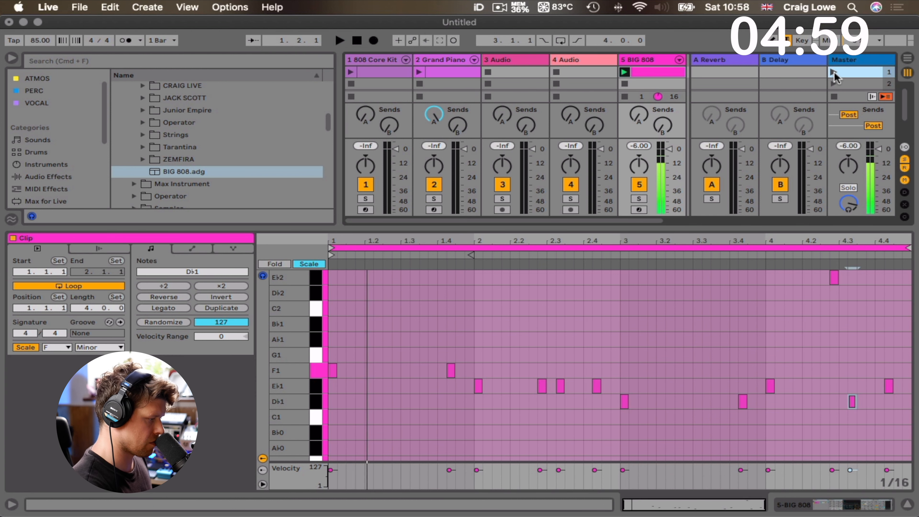
click(623, 101)
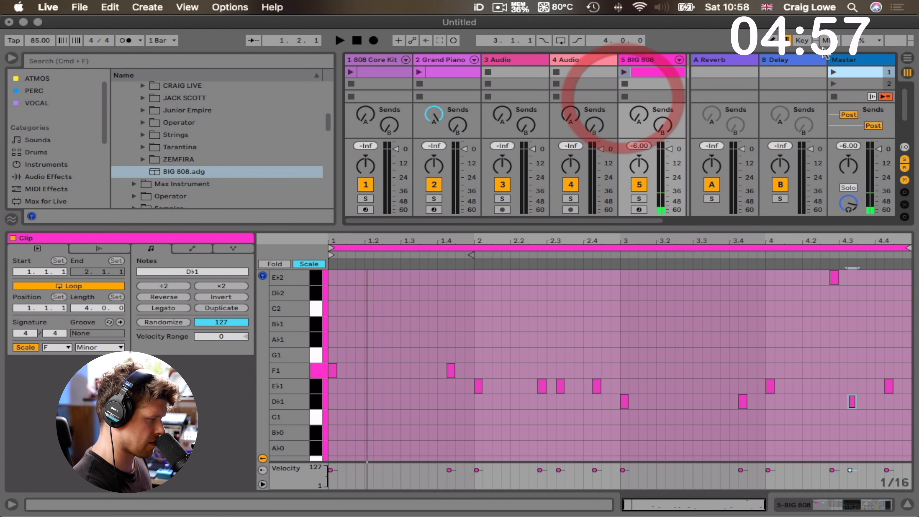
click(834, 72)
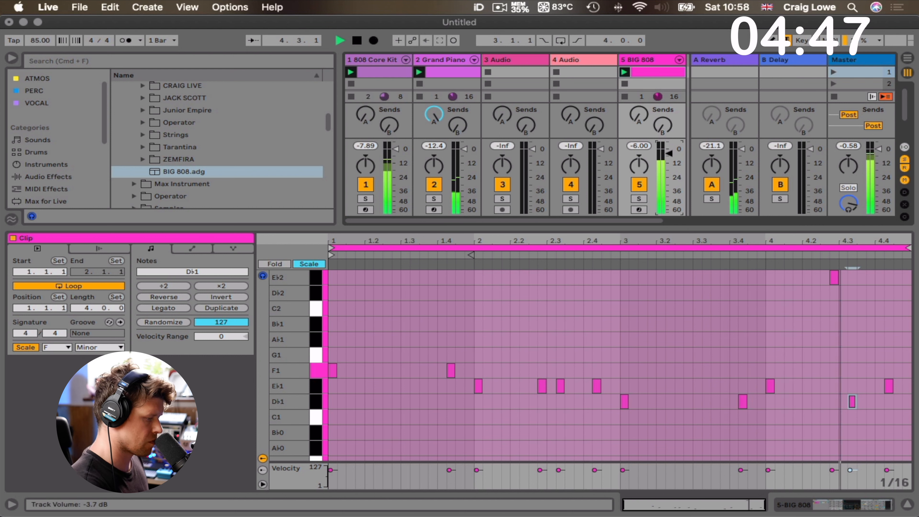
key(space)
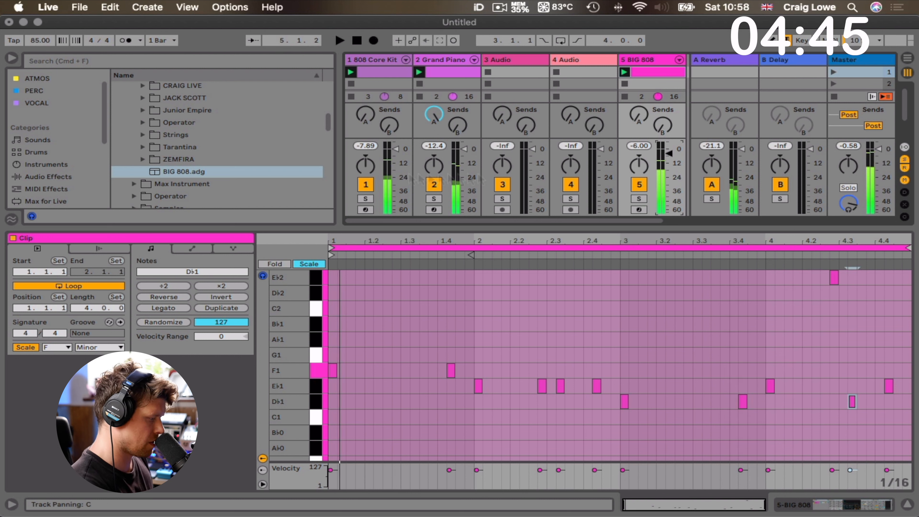
Try the whole bassline one octave lower during playback and transpose it back up an octave
click(401, 354)
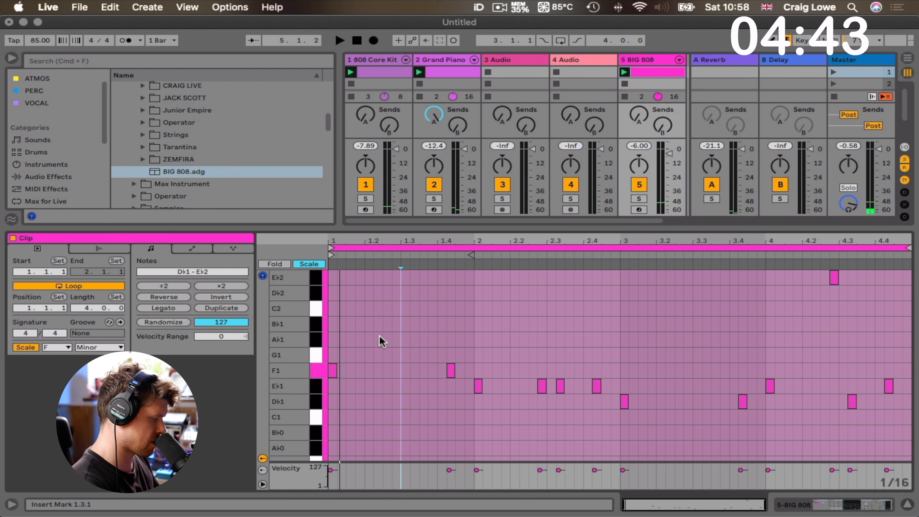
key(super+a)
key(shift+Down)
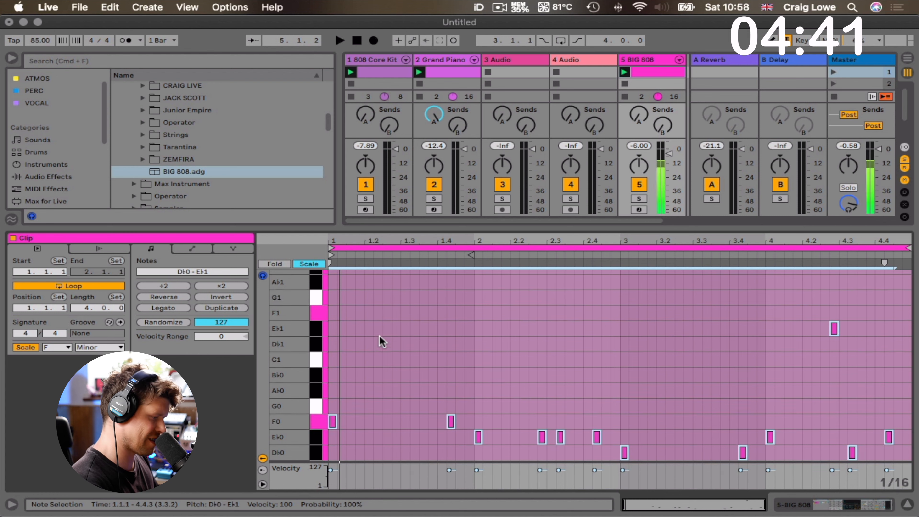
key(space)
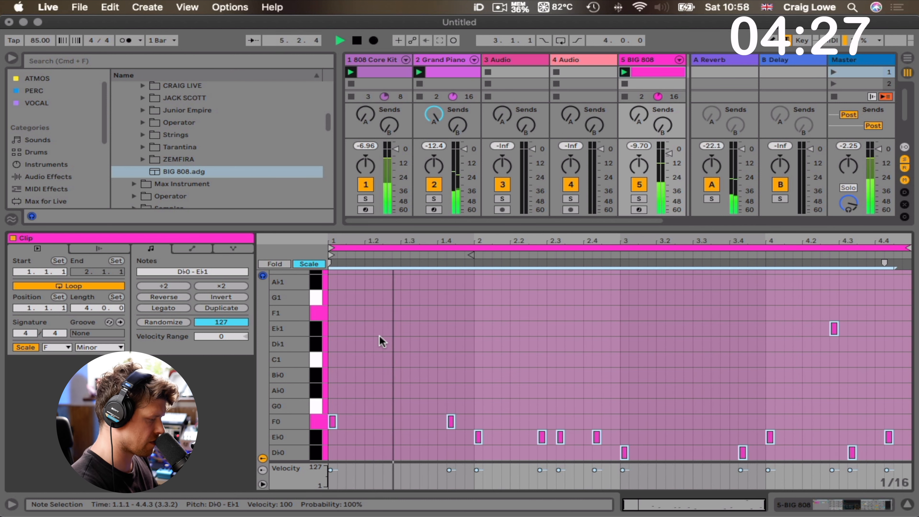
key(shift+Up)
key(space)
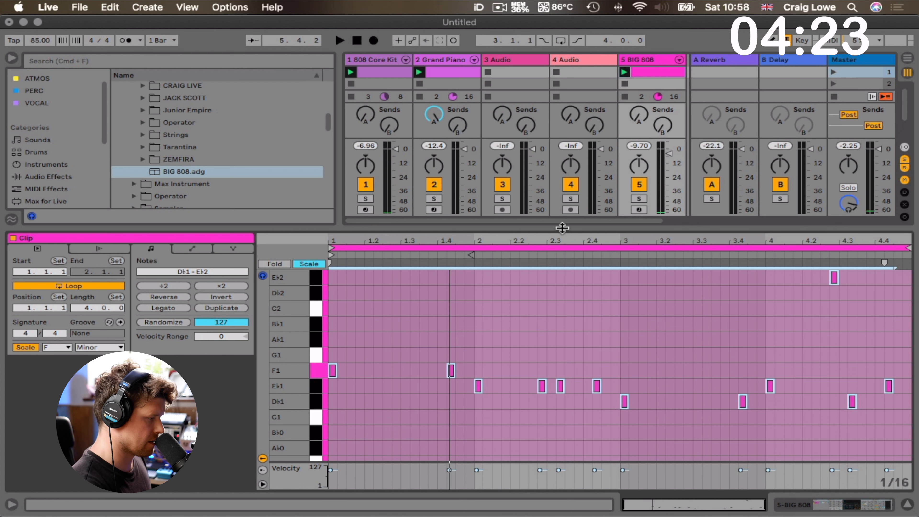
Duplicate the Grand Piano track and delete all chord notes from the clip on the copy
click(442, 61)
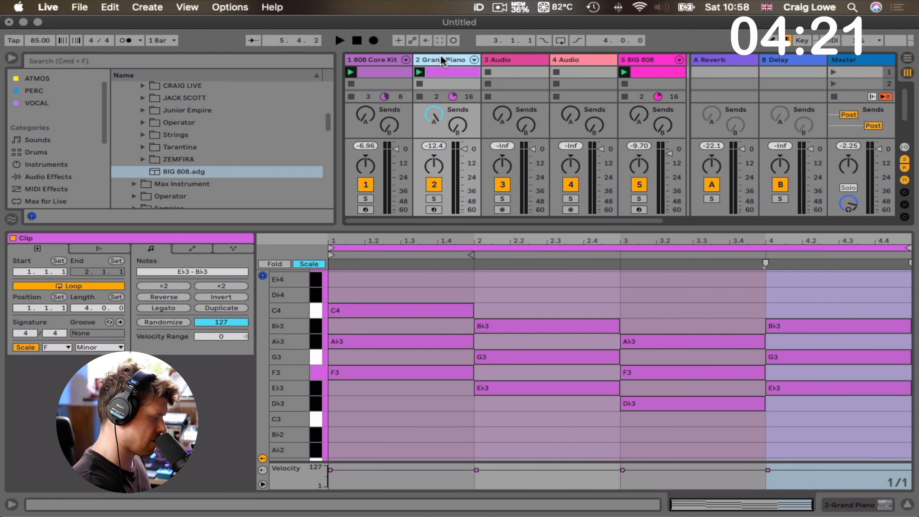
key(super+d)
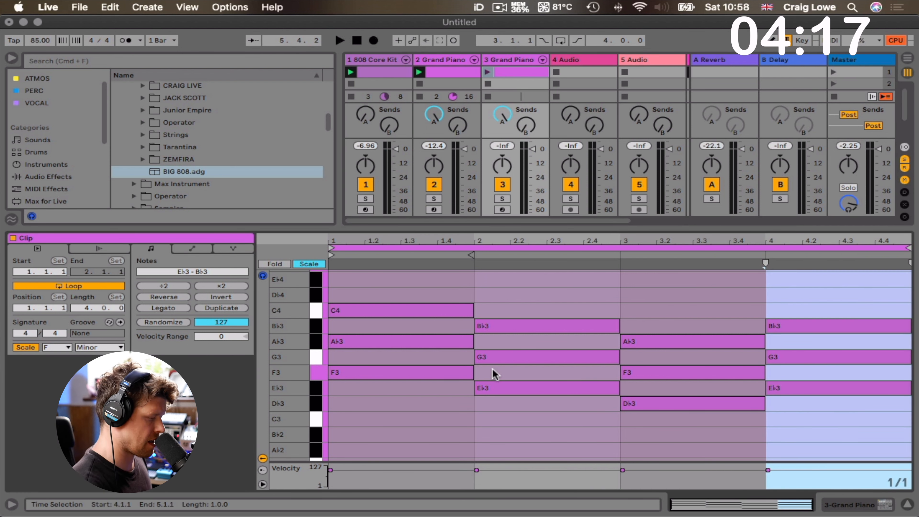
click(359, 289)
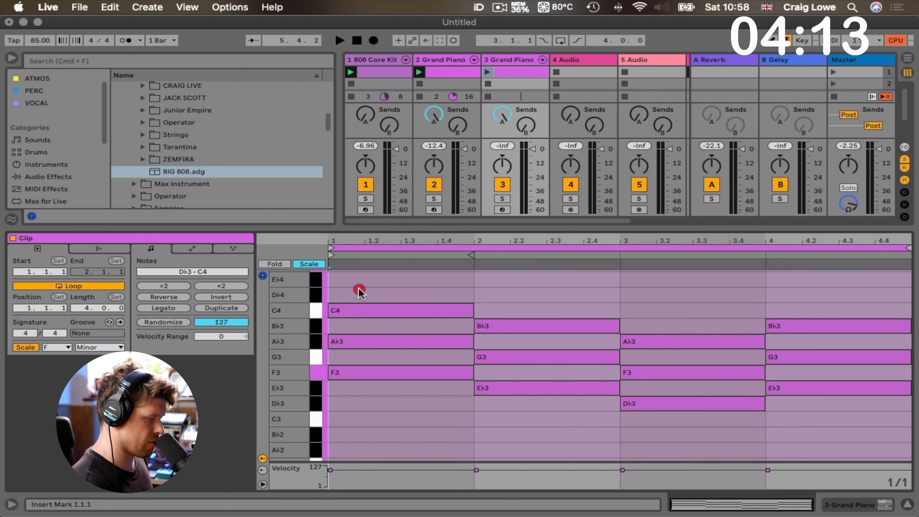
drag(362, 295, 801, 449)
key(Delete)
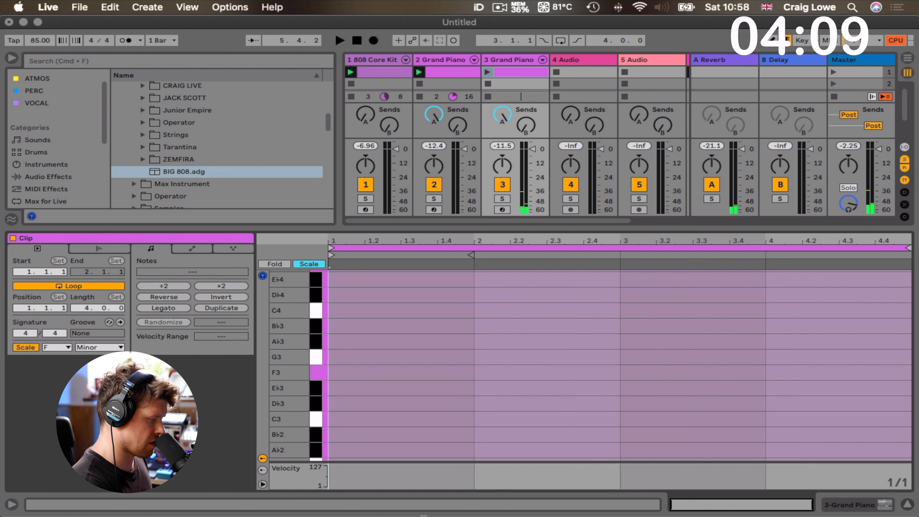
On a 1/8 grid, draw F3 notes at 1.1.3, 1.2.3 and 1.3.1, extending the first to 1.2.3 and the last to 1.4.3
right_click(430, 399)
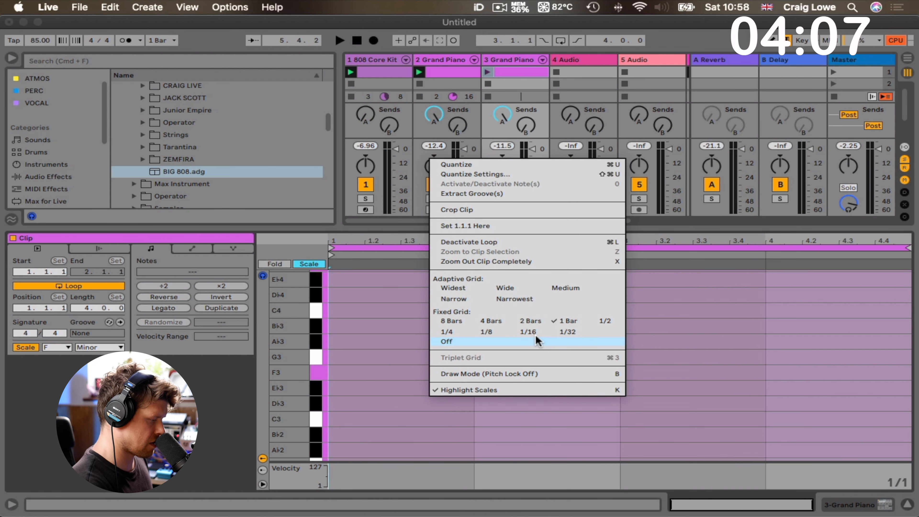
click(496, 331)
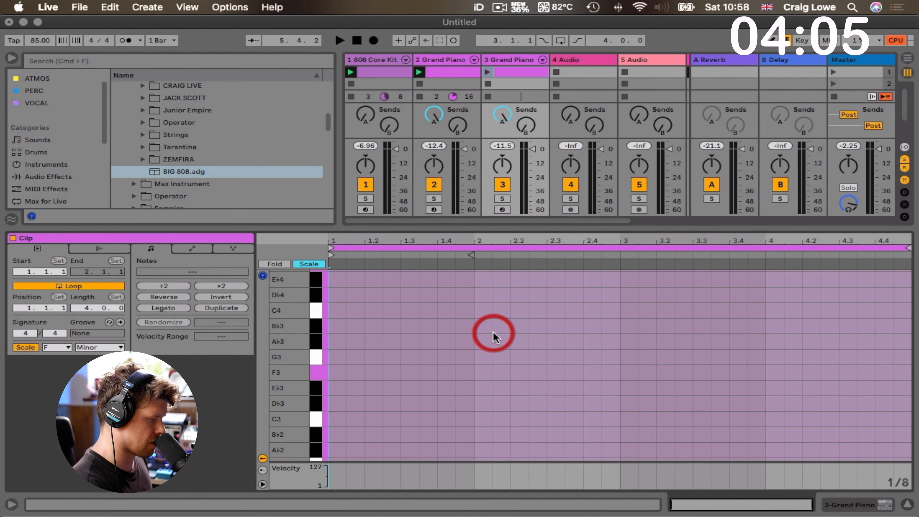
double_click(357, 376)
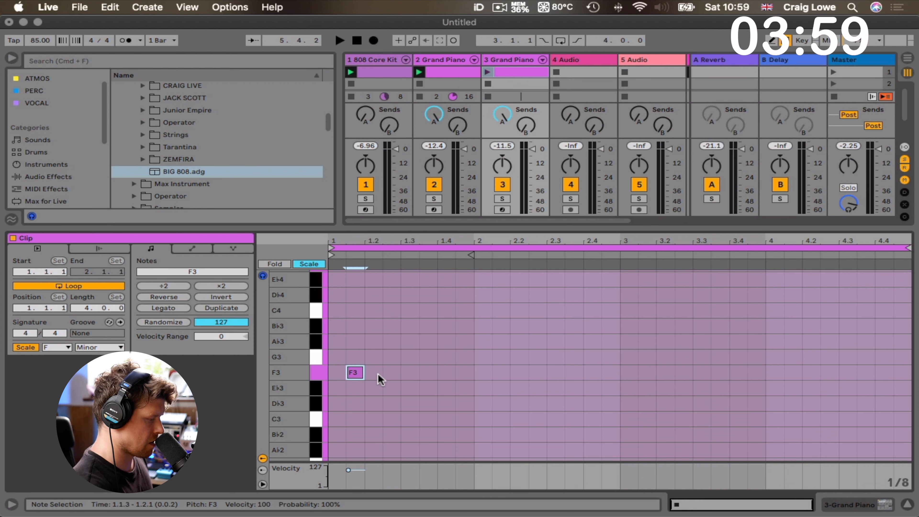
double_click(391, 373)
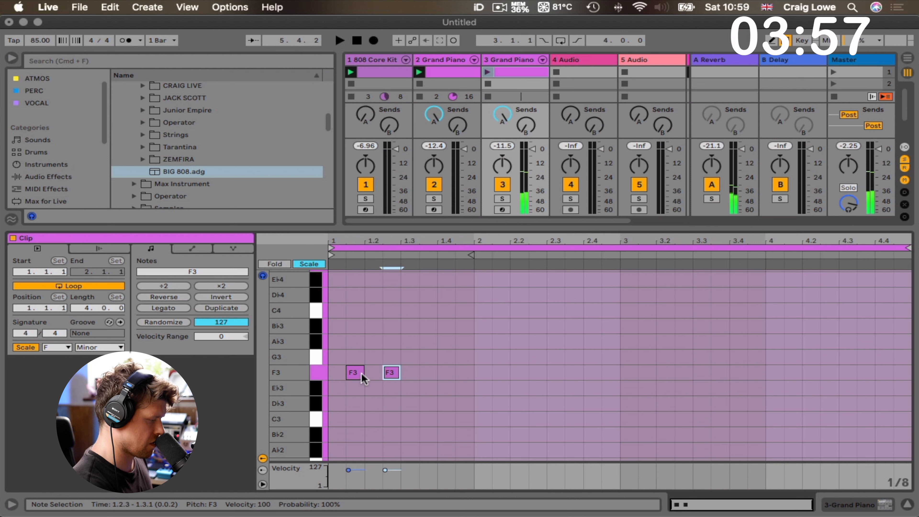
drag(363, 377, 381, 377)
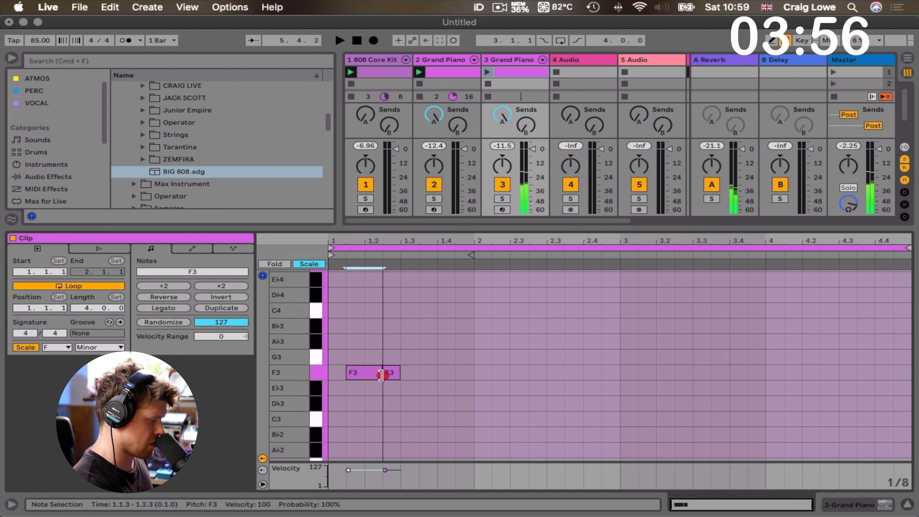
double_click(409, 375)
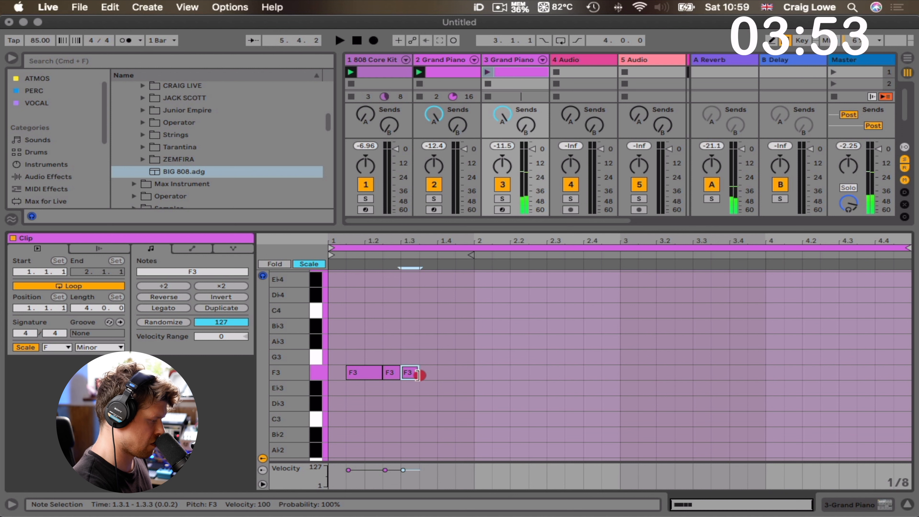
drag(418, 376, 456, 383)
Add G3 at 1.4.1 and Eb3 at 1.4.3, and duplicate the bar 1 melody through bars 2 to 4
double_click(446, 357)
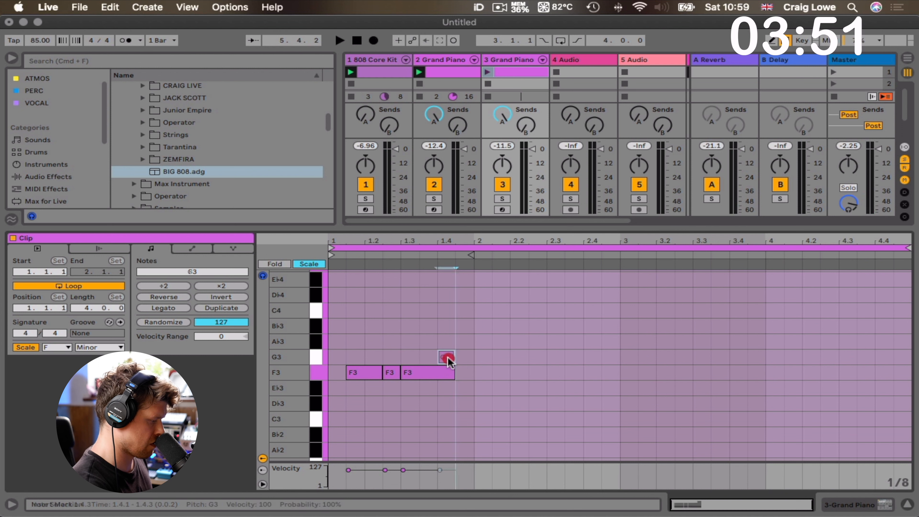
double_click(465, 388)
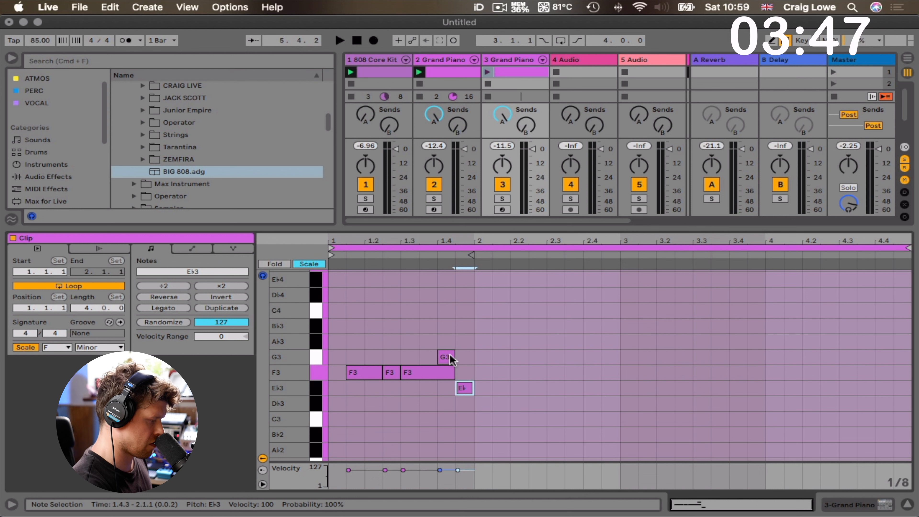
drag(332, 320, 467, 423)
key(super+d)
key(super+d)
key(super+d)
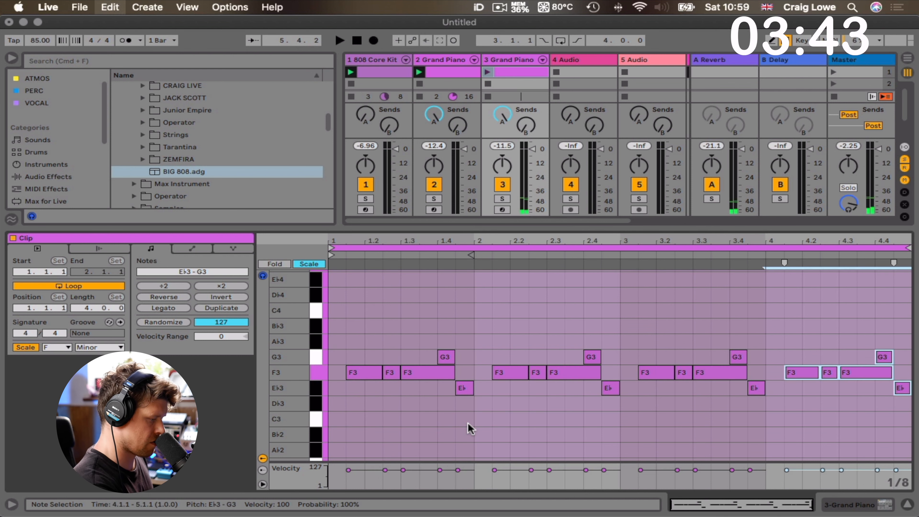
Play the melody clip with the beat and transpose all its notes up one octave
key(space)
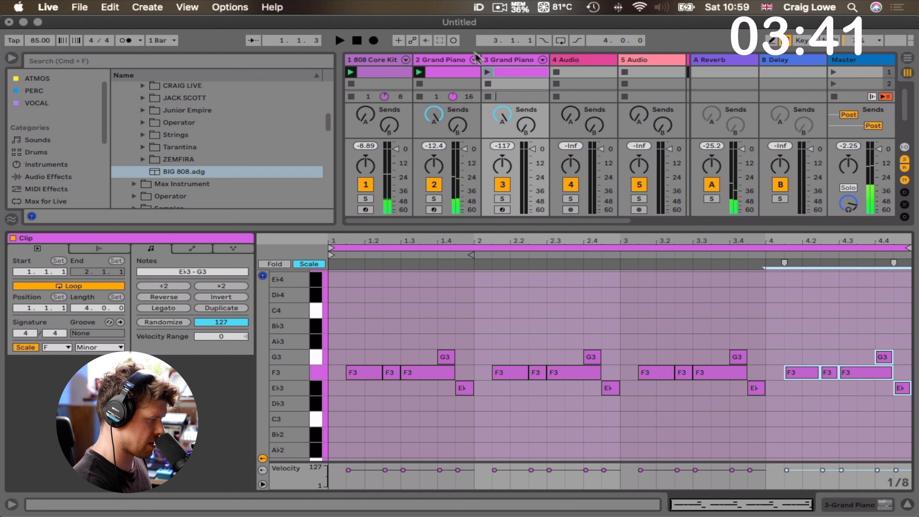
click(487, 72)
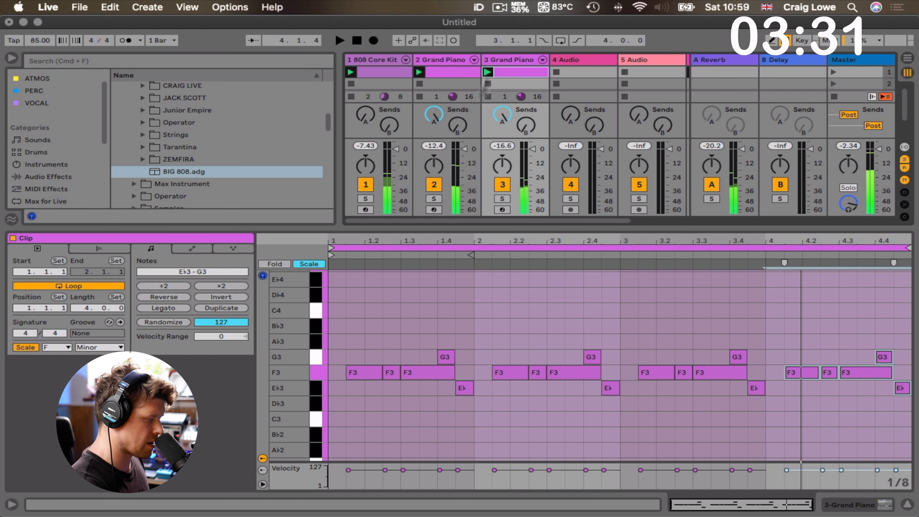
click(347, 326)
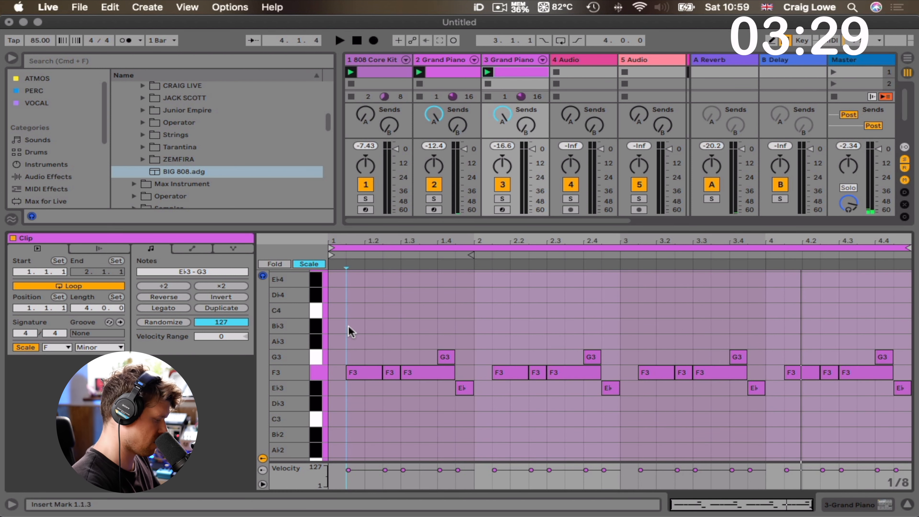
key(super+a)
key(shift+Up)
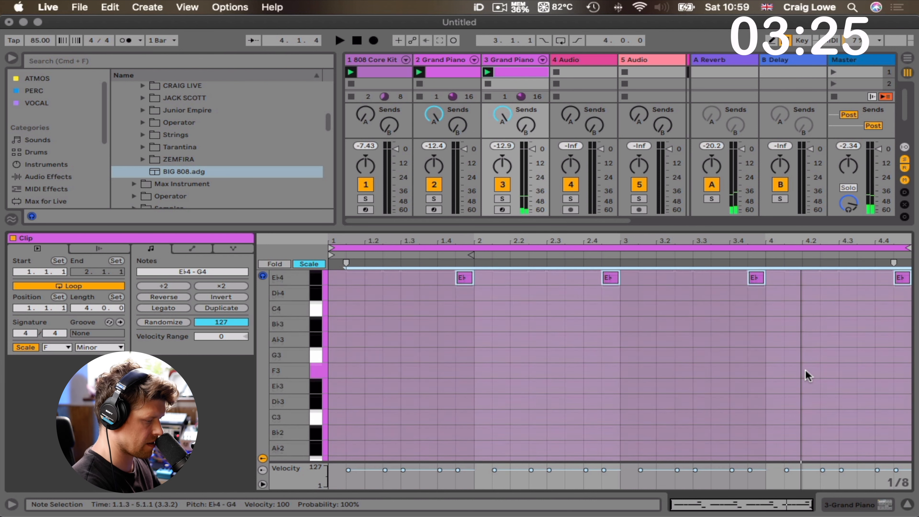
Raise the three F4 melody notes in bar 4 to Ab4
click(792, 333)
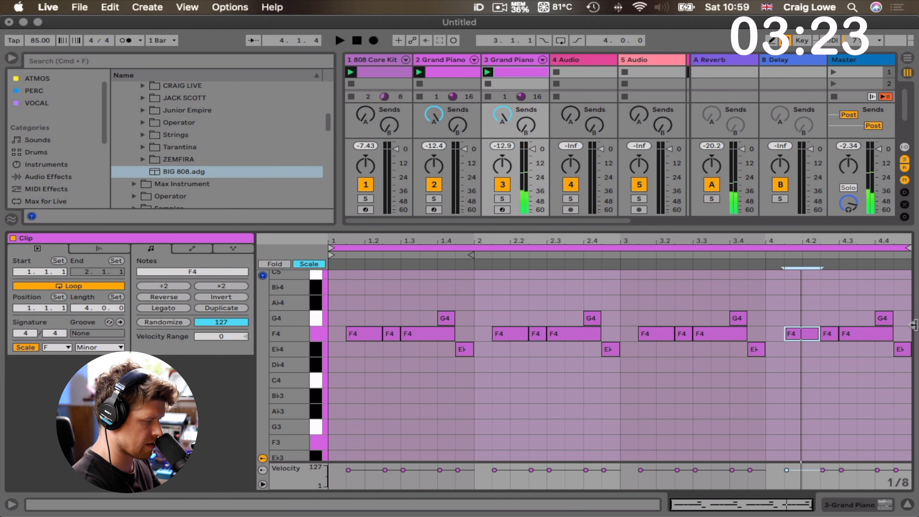
drag(901, 341, 781, 331)
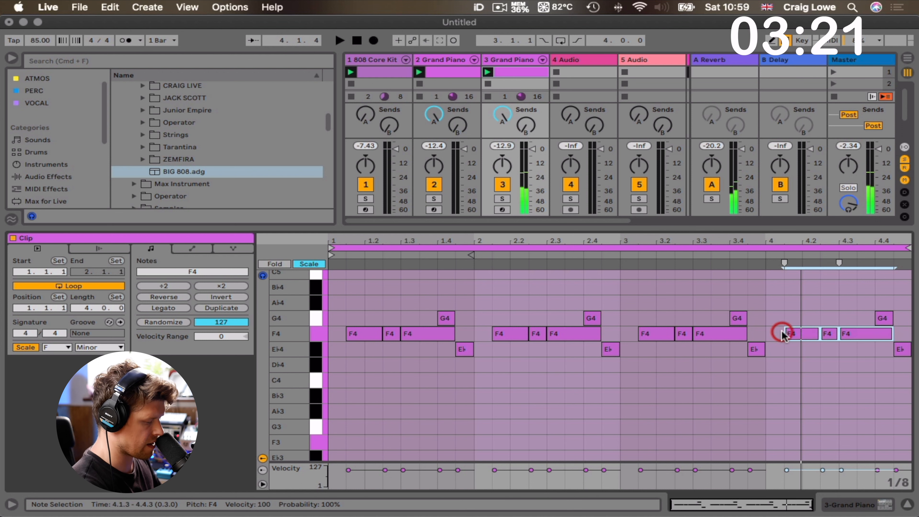
key(Up)
key(Up)
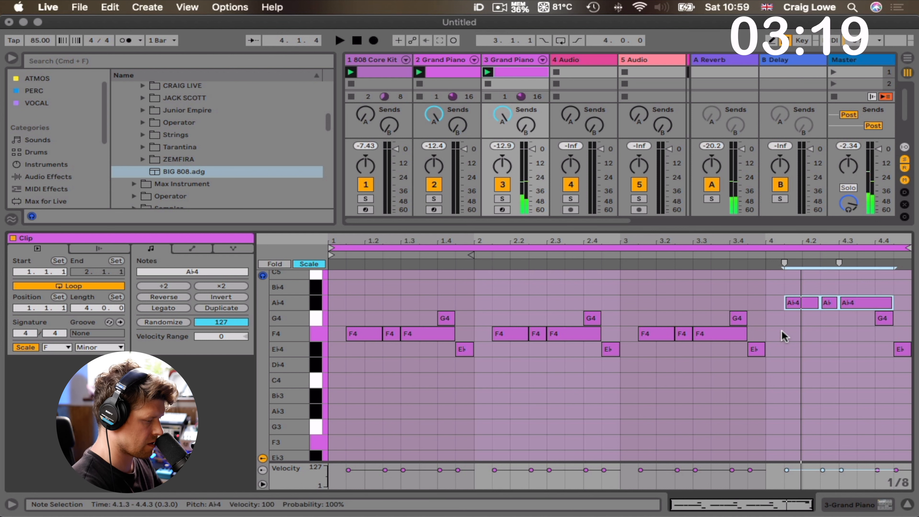
key(Up)
key(Down)
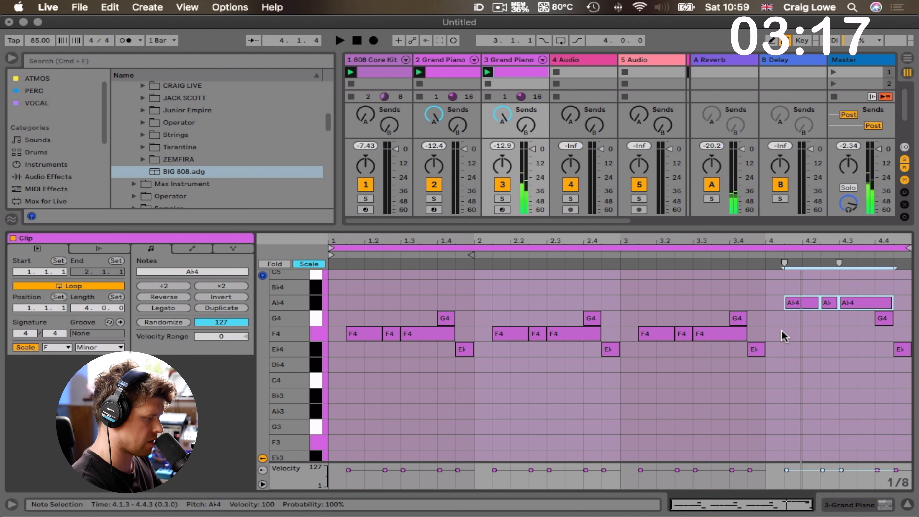
Copy the chord clip from the original Grand Piano track into the second slot of the duplicated Grand Piano track
click(523, 78)
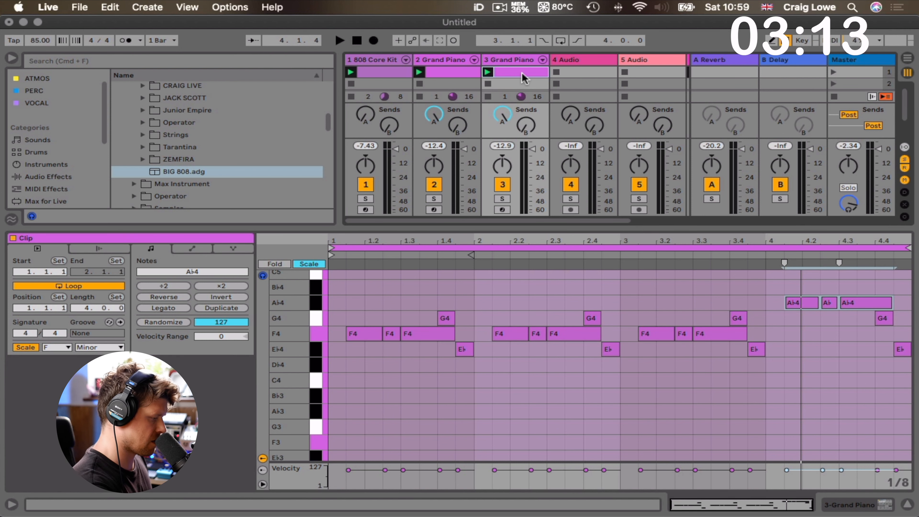
click(445, 74)
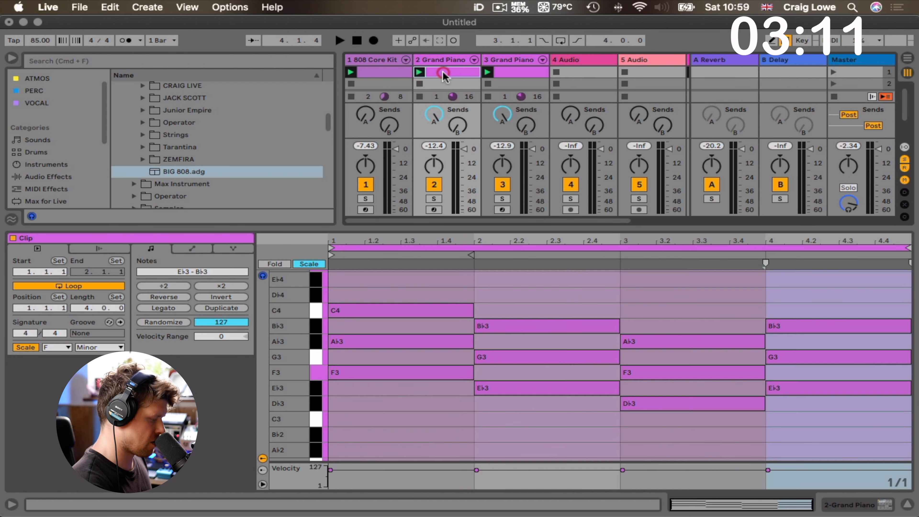
click(510, 83)
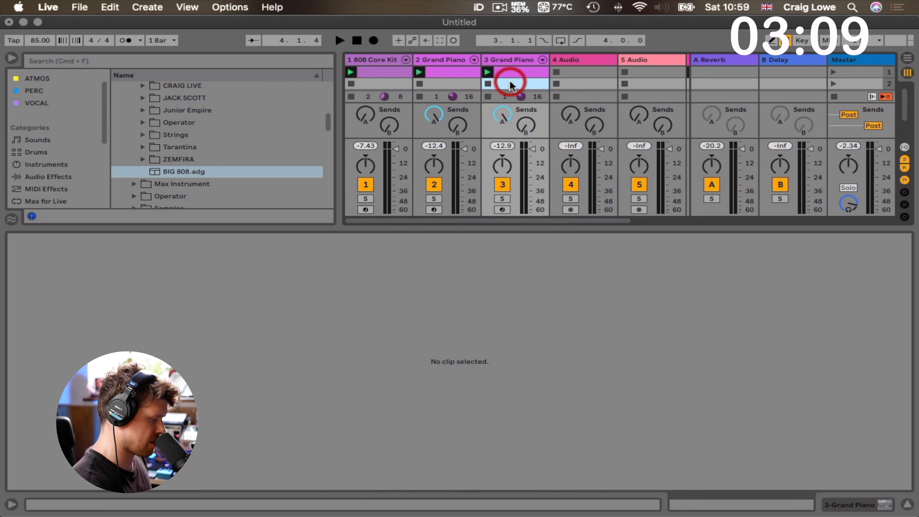
key(super+v)
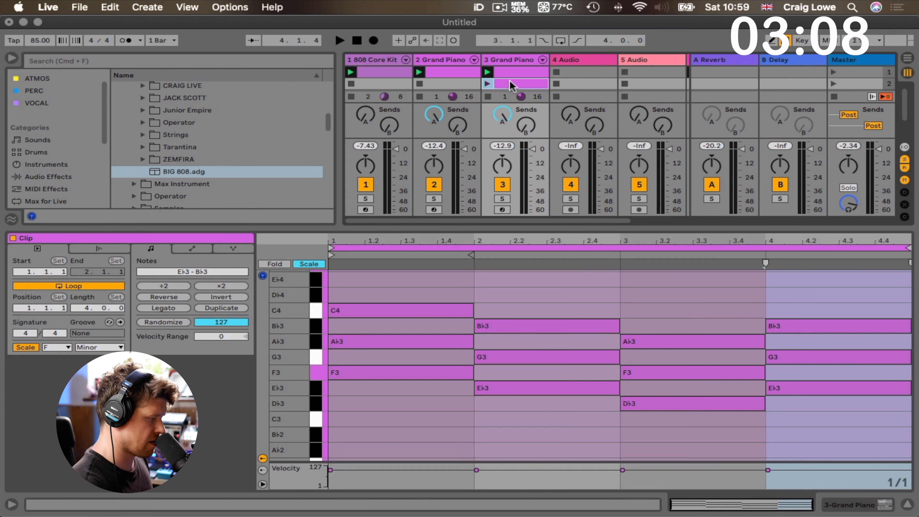
Delete the top note of each chord in the copied clip: C4, Bb3, Ab3 and Bb3 in bars 1 to 4
click(392, 312)
key(Delete)
drag(503, 305, 639, 344)
key(Delete)
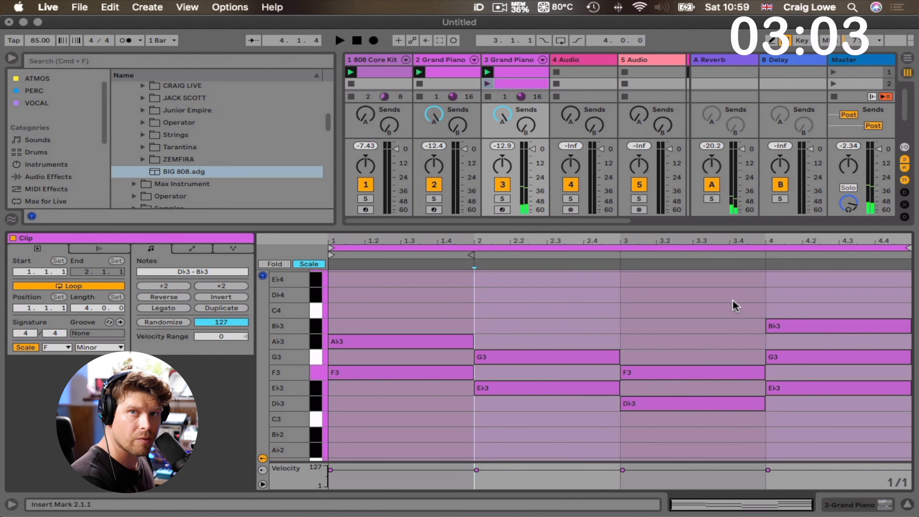
click(806, 331)
key(Delete)
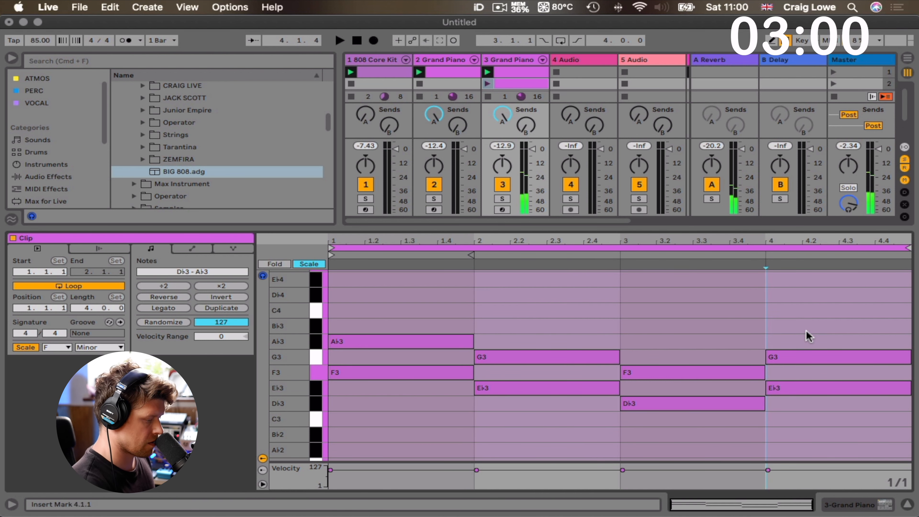
Delete the lowest chord notes F3, Eb3, Db3 and Eb3, leaving one note in each of the four bars
click(388, 370)
key(Delete)
drag(415, 383, 677, 433)
drag(760, 446, 777, 448)
key(Delete)
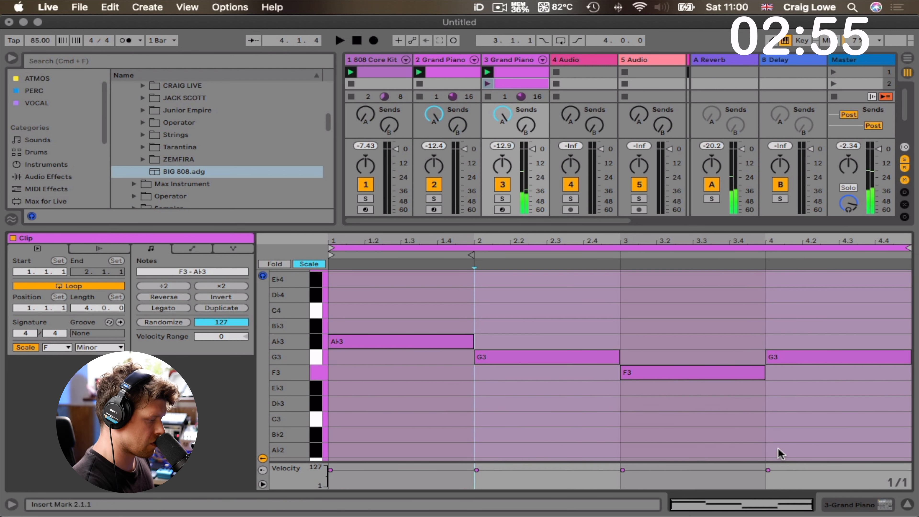
Transpose the four remaining notes up two octaves and launch the clip with the beat
drag(361, 308, 810, 408)
key(shift+Up)
key(shift+Up)
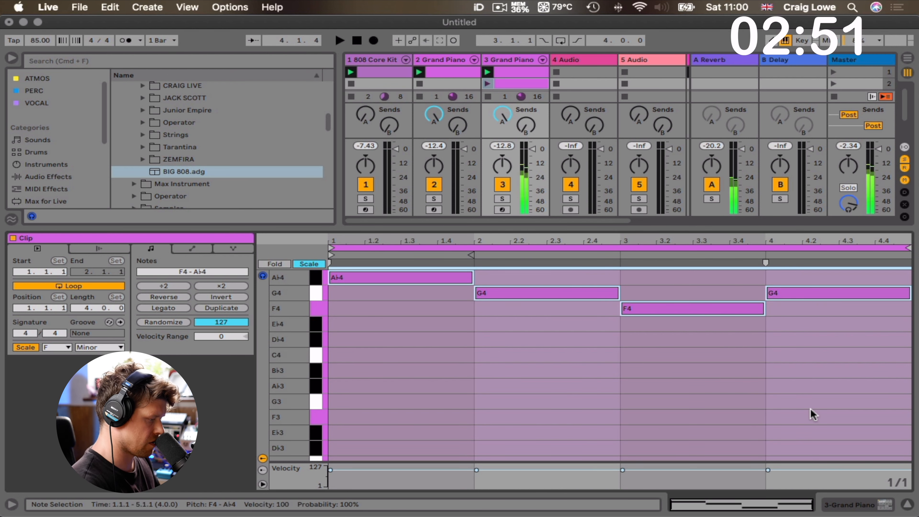
click(486, 84)
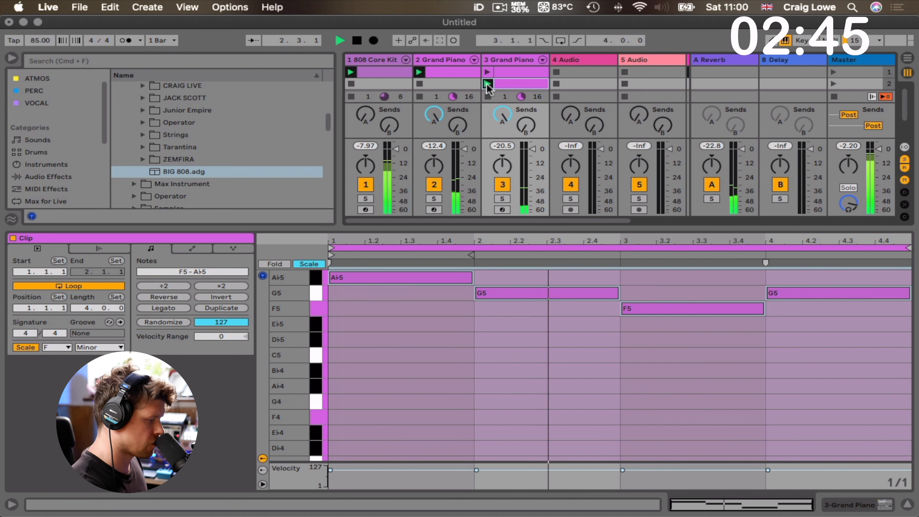
With a 1/8 grid, shorten the bar 2 G5 to end at 2.4.1, and add F5 at 2.4.1 and G5 at 2.4.3
right_click(568, 336)
click(630, 272)
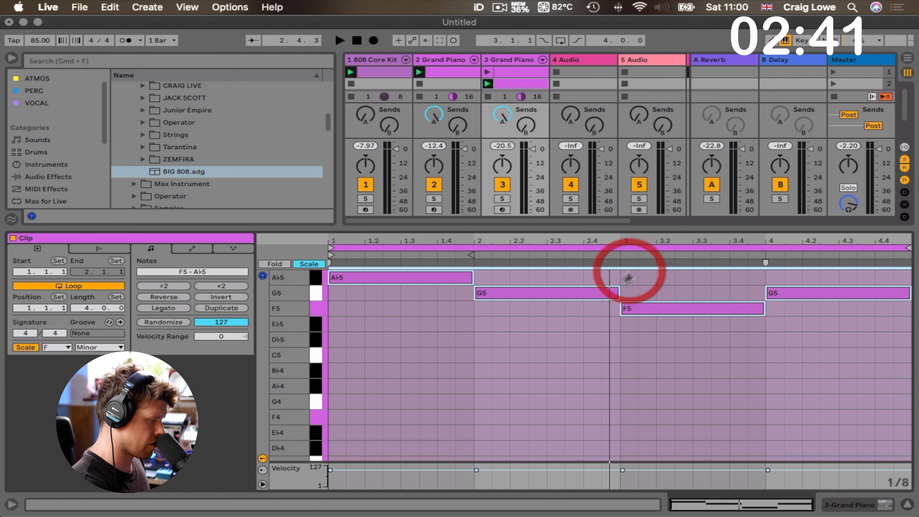
click(614, 293)
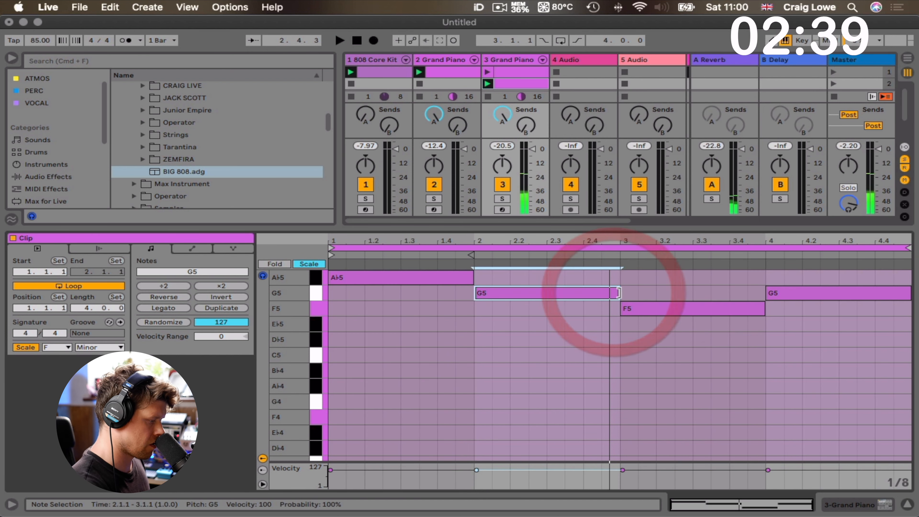
drag(614, 293, 586, 291)
double_click(592, 309)
double_click(610, 293)
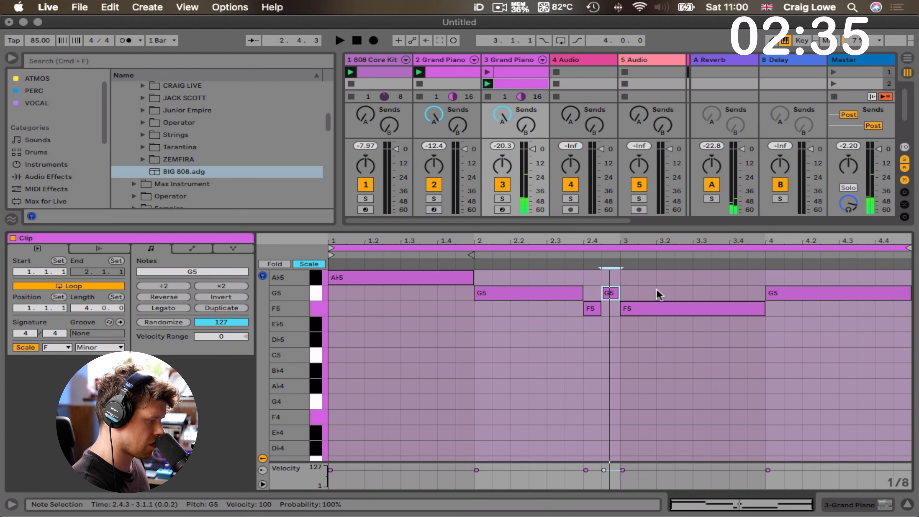
Fill bar 3 with Ab5 from 3.1.1 to 3.2.3, trim the F5 to start at 3.2.3, and play the result
double_click(628, 278)
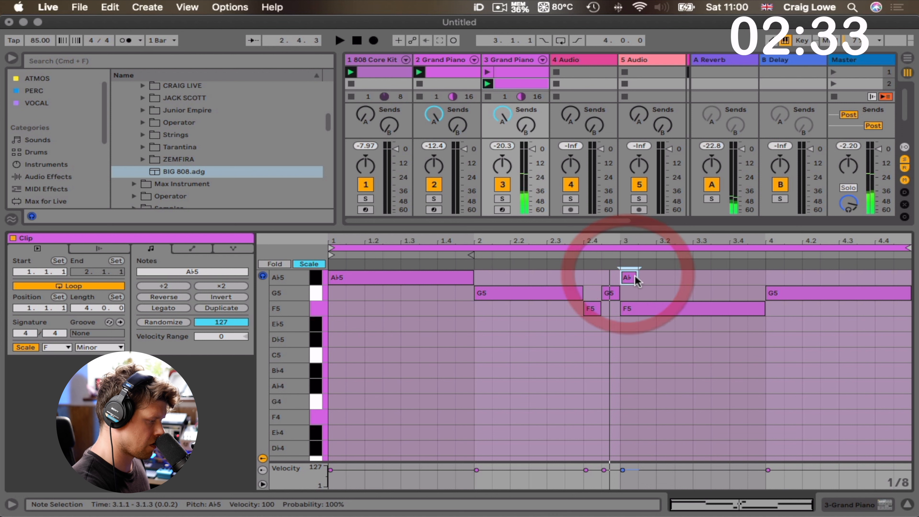
drag(620, 312, 696, 312)
click(635, 278)
drag(637, 278, 674, 307)
key(space)
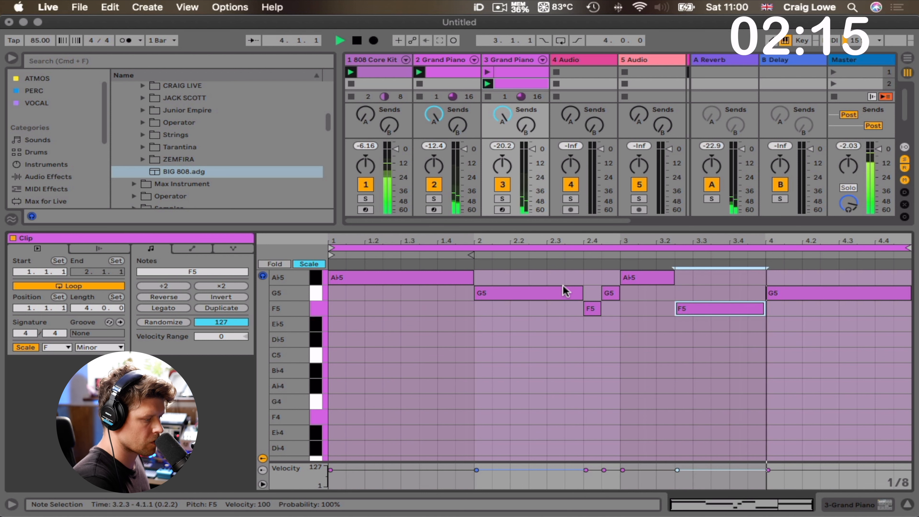
key(space)
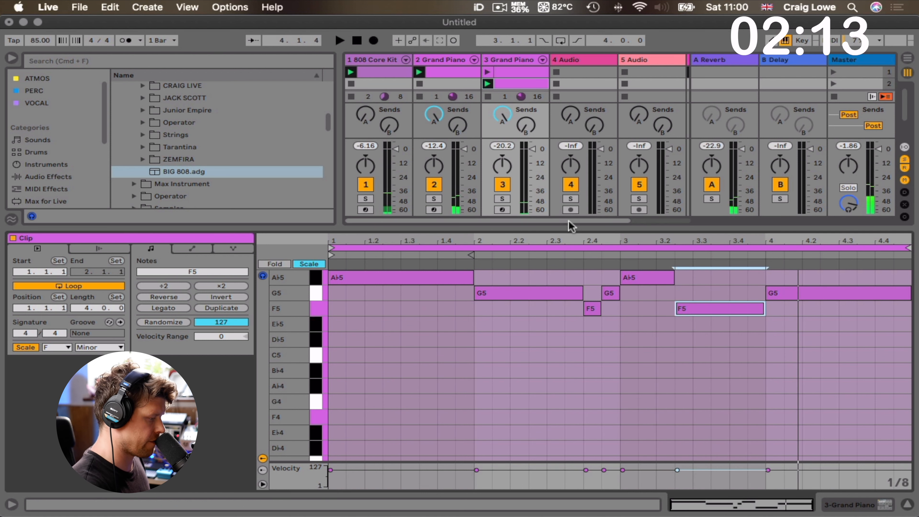
Hide the clip editor and duplicate the first scene twice
drag(569, 222, 594, 505)
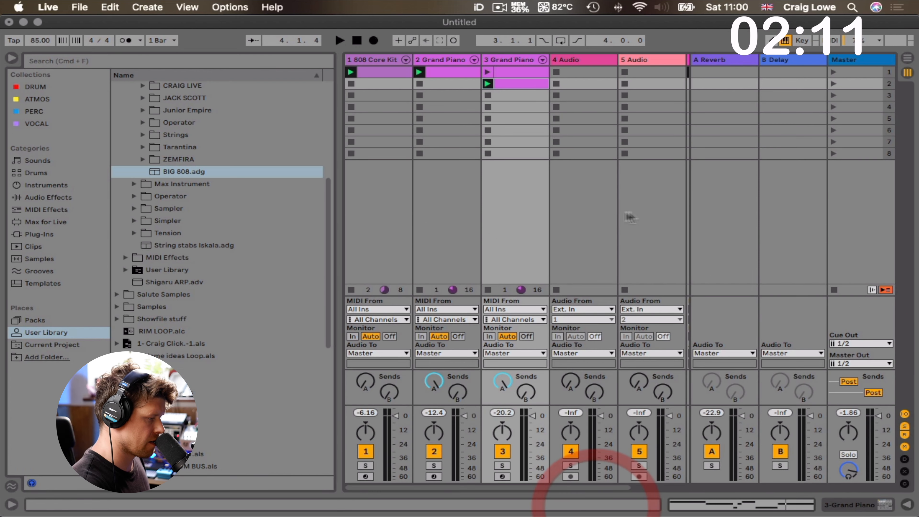
click(857, 75)
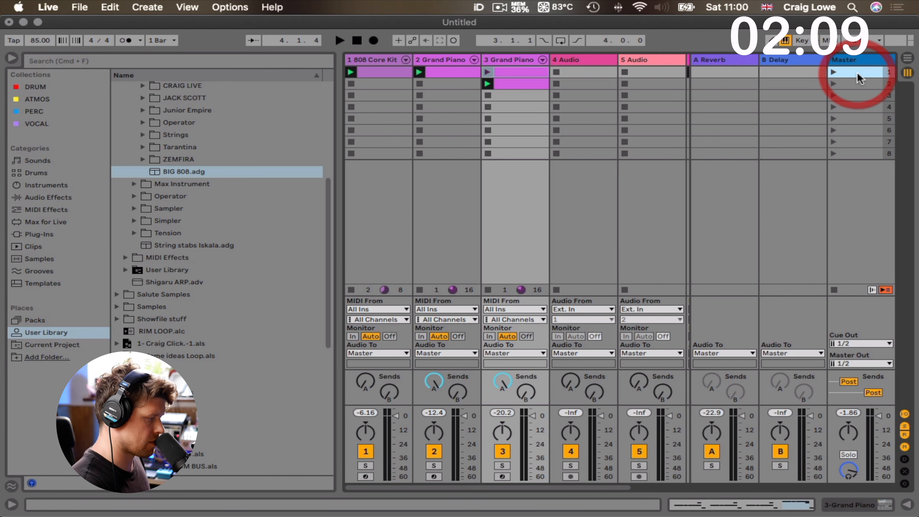
key(super+d)
key(super+d)
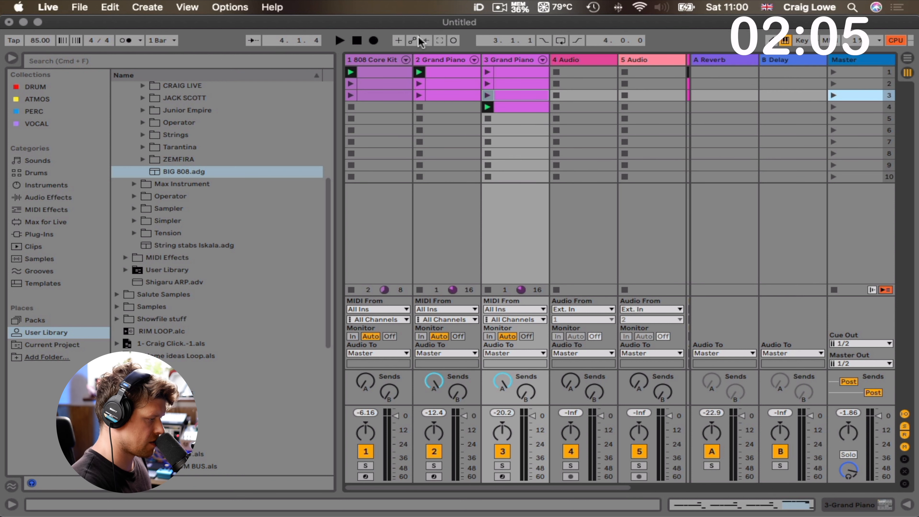
Name the first three scenes Intro, Verse and Chorus
click(862, 73)
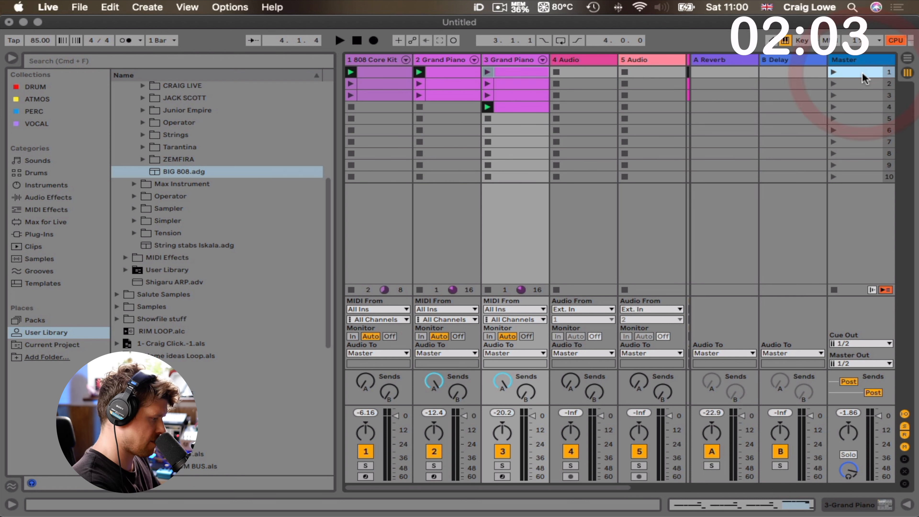
key(super+r)
text(Intro)
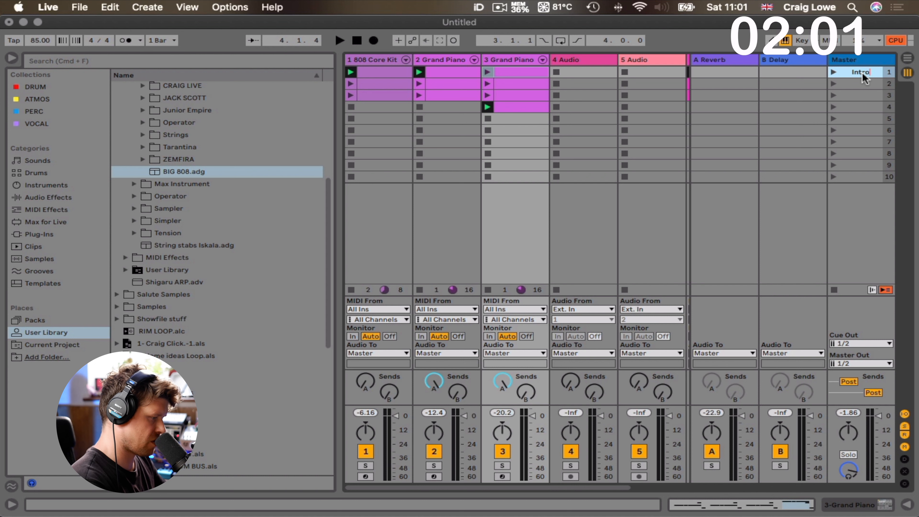
click(864, 80)
key(super+r)
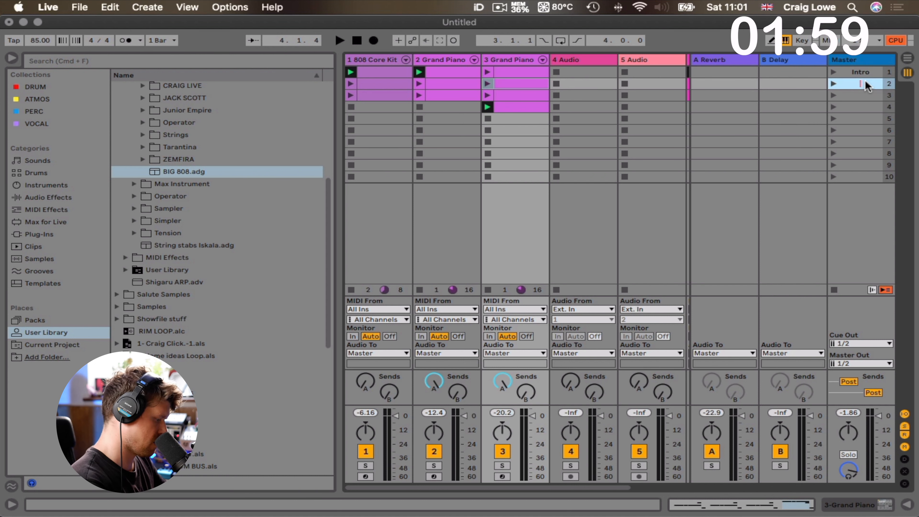
text(Verse)
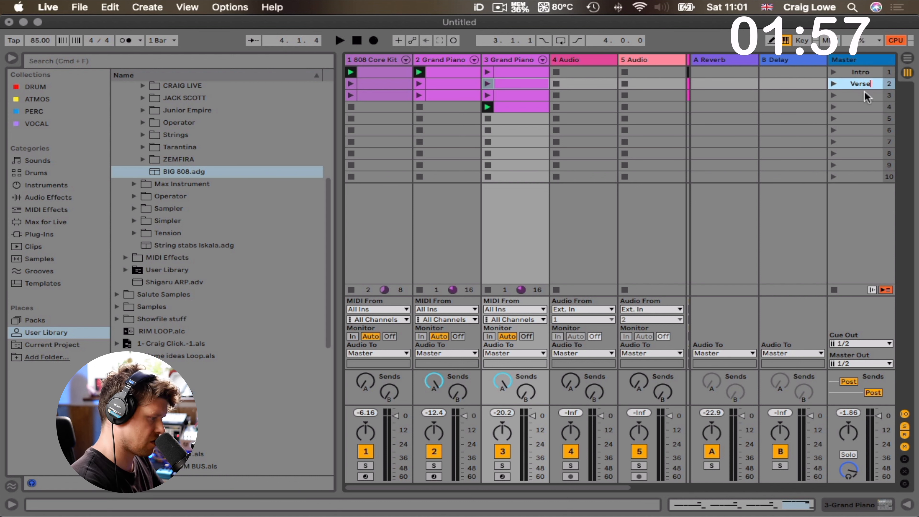
click(864, 94)
key(super+r)
text(Cho)
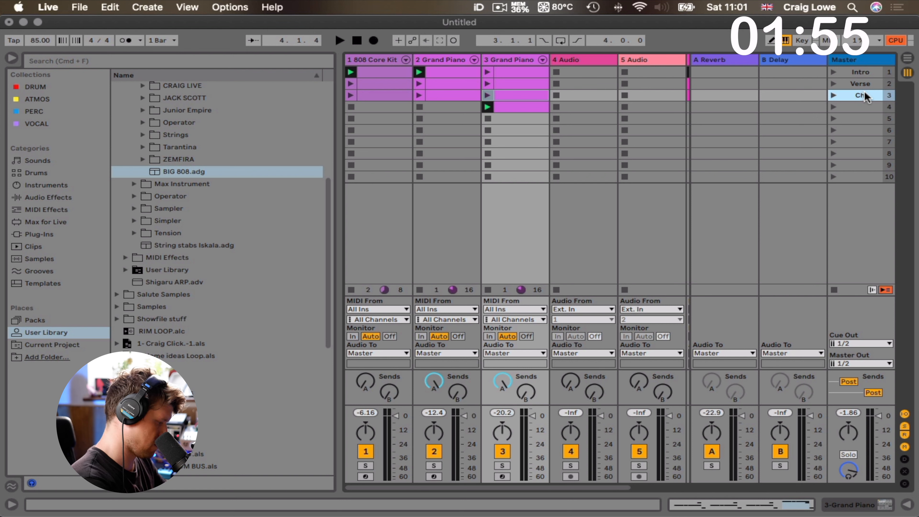
text(rus)
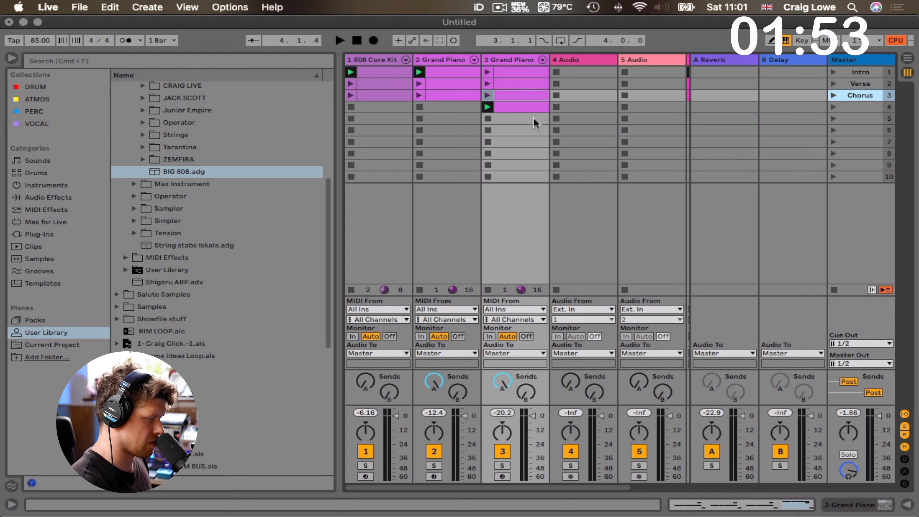
Move the second Grand Piano track's slot 4 clip into the Chorus scene and delete the empty audio tracks
click(534, 109)
drag(534, 110, 533, 95)
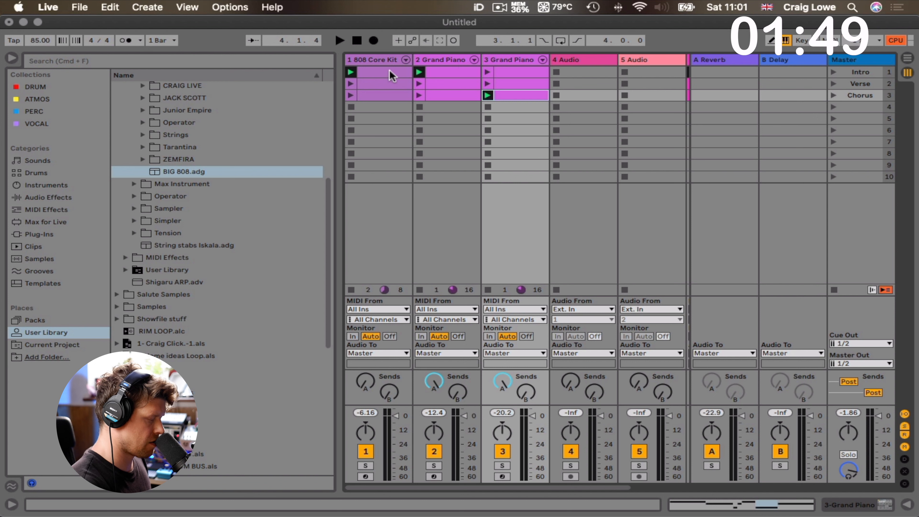
click(513, 71)
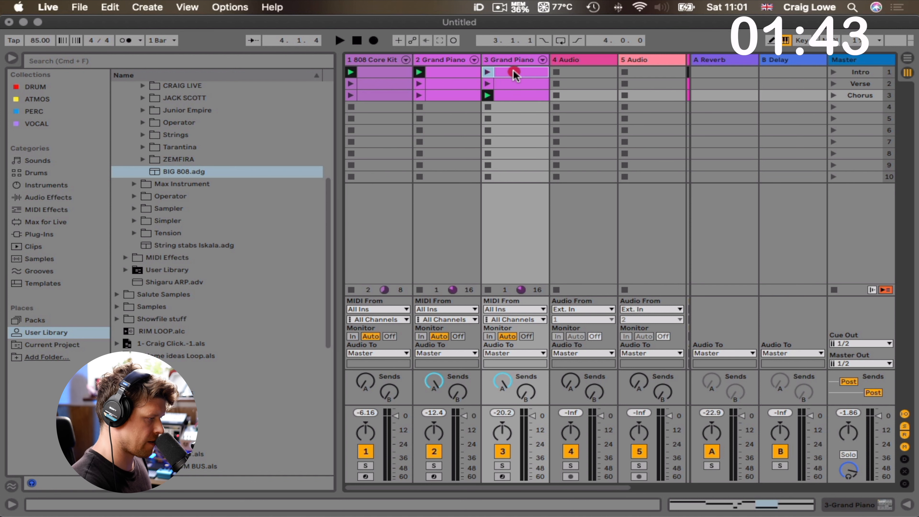
click(582, 59)
key(super+z)
key(BackSpace)
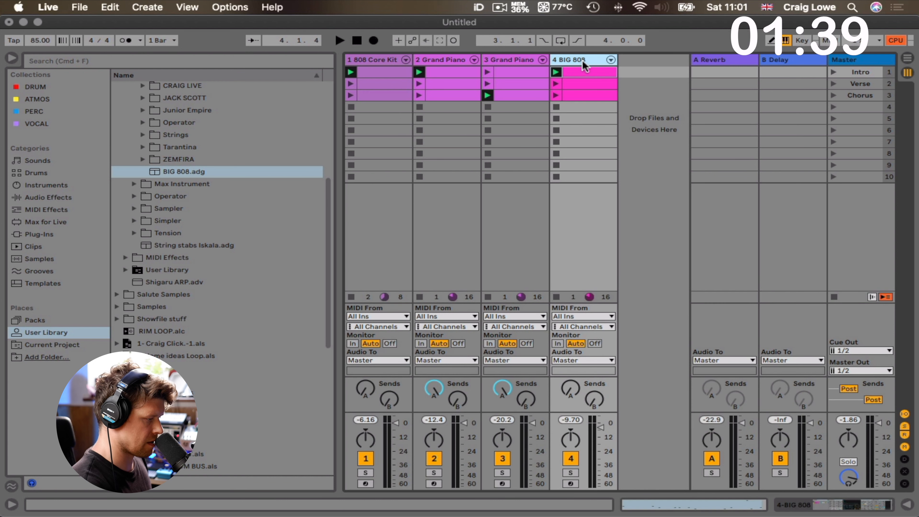
Remove the BIG 808 and second Grand Piano clips from the Intro scene
click(584, 69)
drag(587, 74, 531, 72)
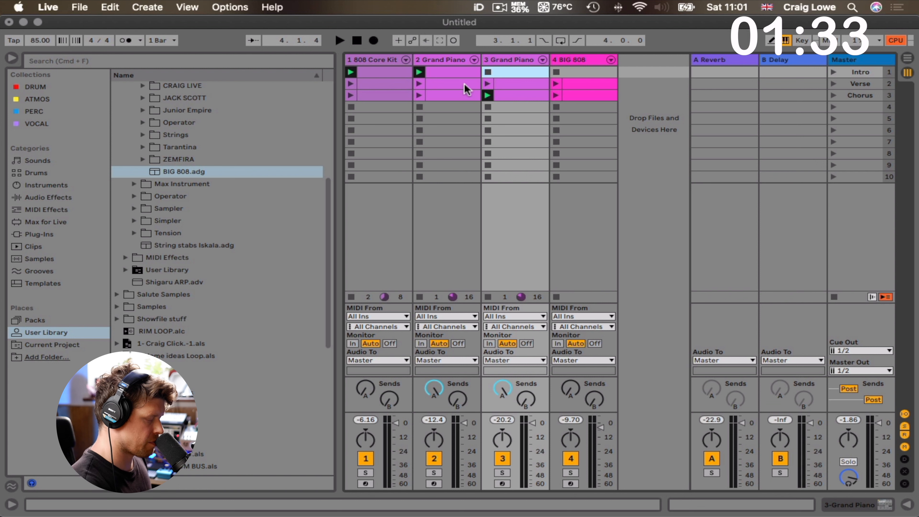
Duplicate the Verse scene and delete the second Grand Piano clip from the first Verse
click(531, 82)
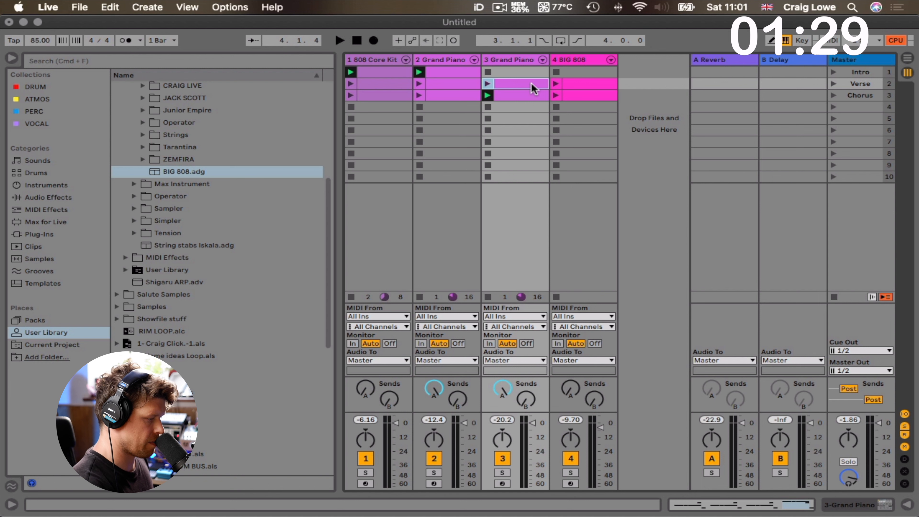
click(854, 84)
key(cmd+d)
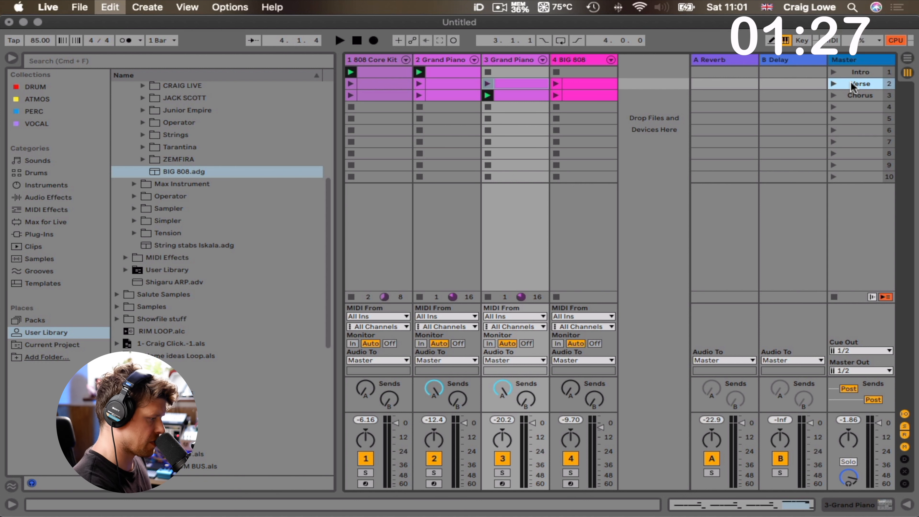
click(516, 84)
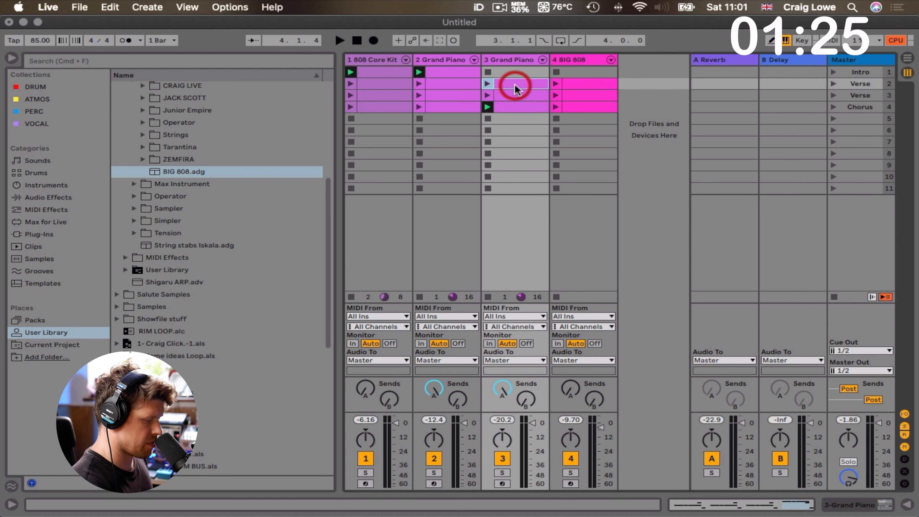
key(Delete)
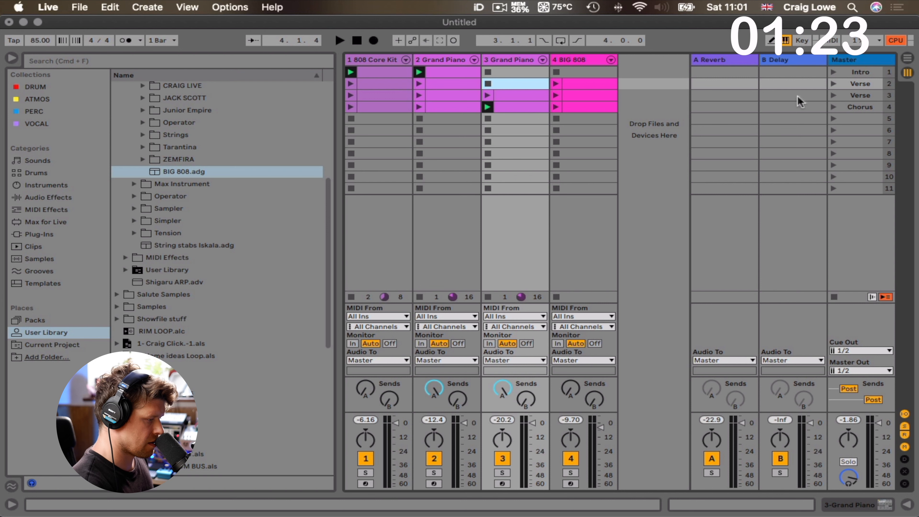
Duplicate the second Verse scene and delete the 808 Core Kit clip from the new copy
click(862, 97)
key(super+d)
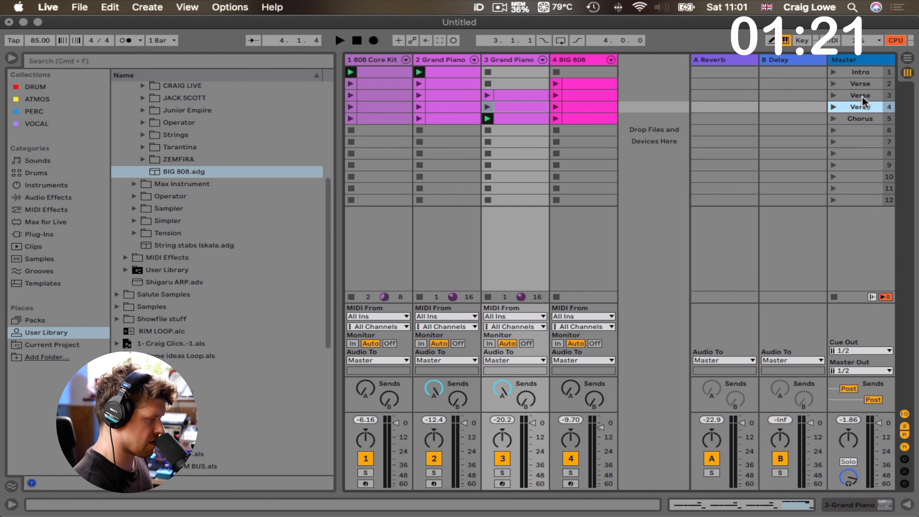
click(390, 108)
key(Delete)
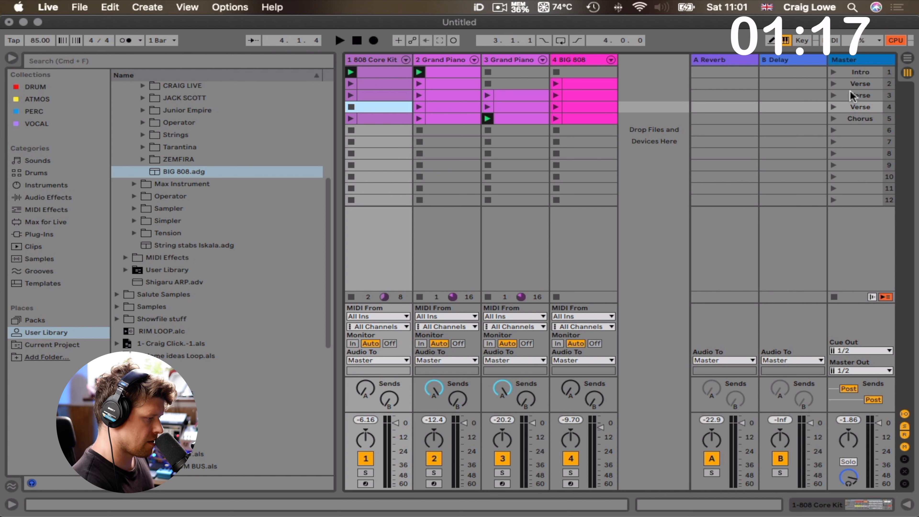
Launch the scenes in order from Intro through the three Verses to Chorus to listen to the arrangement
click(834, 71)
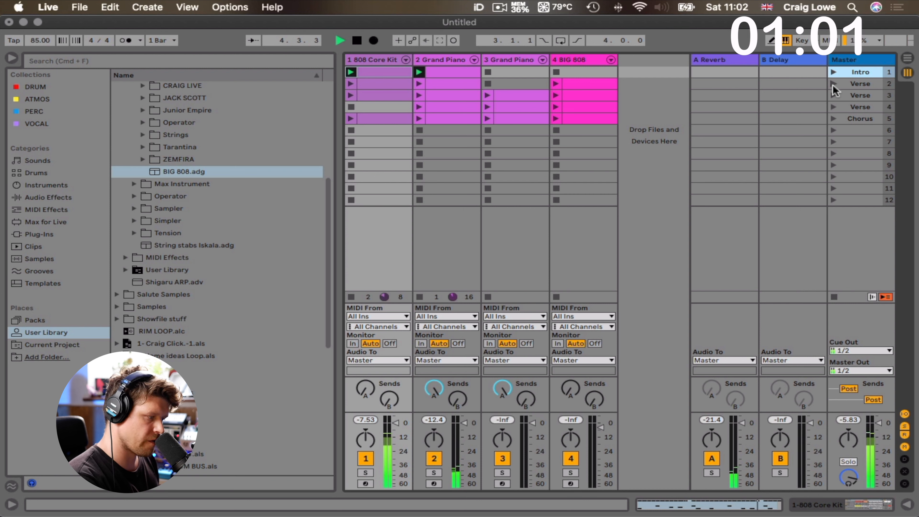
click(831, 83)
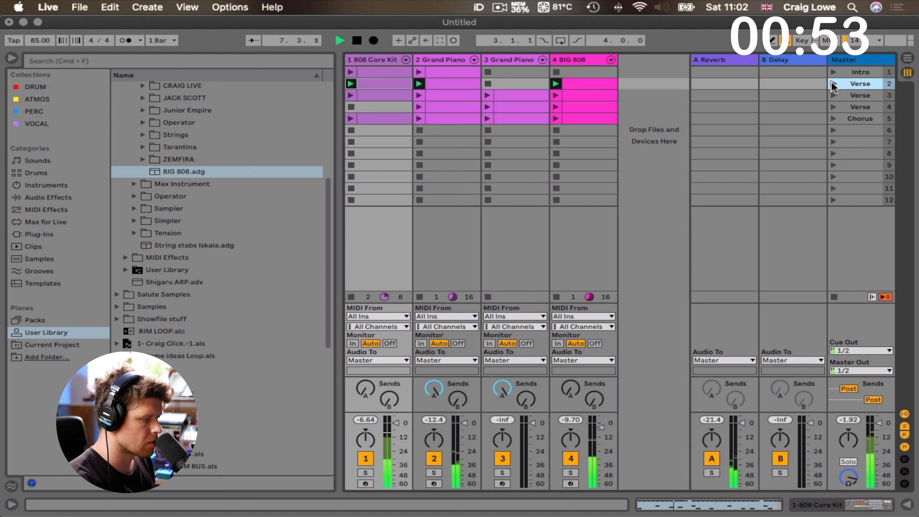
click(833, 95)
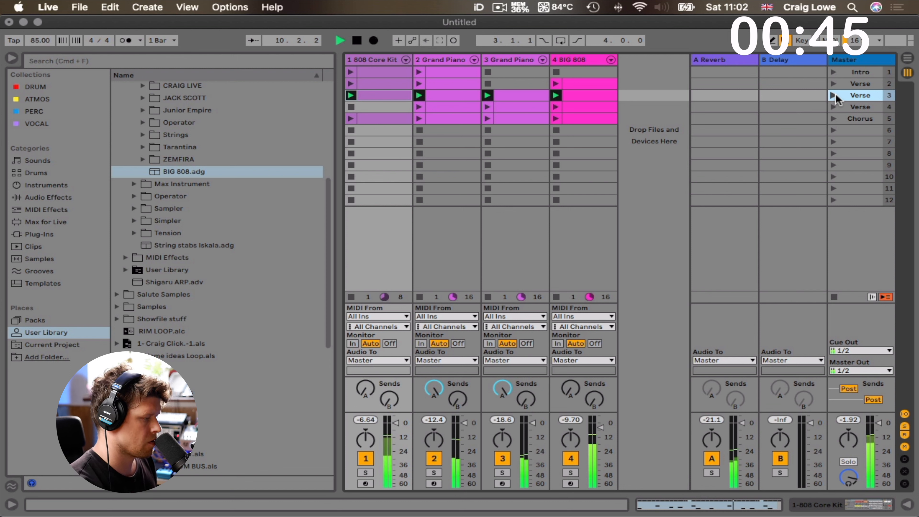
click(832, 106)
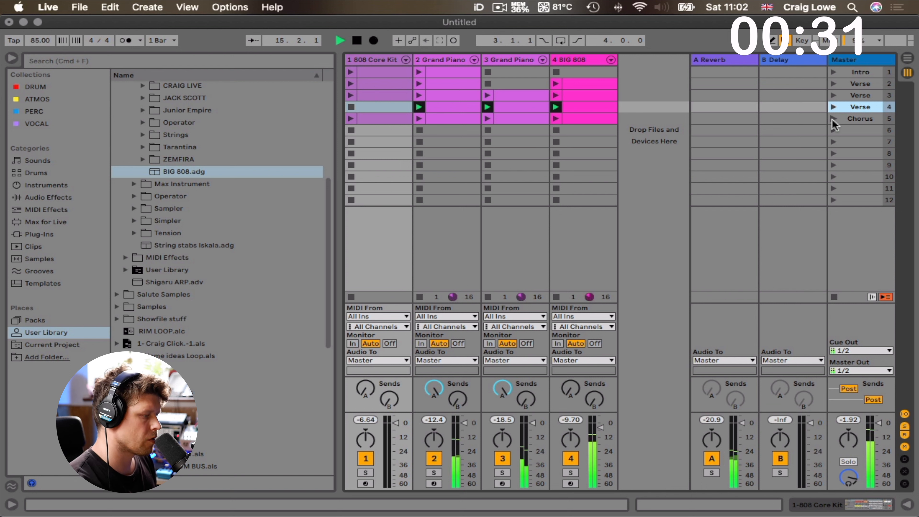
click(832, 119)
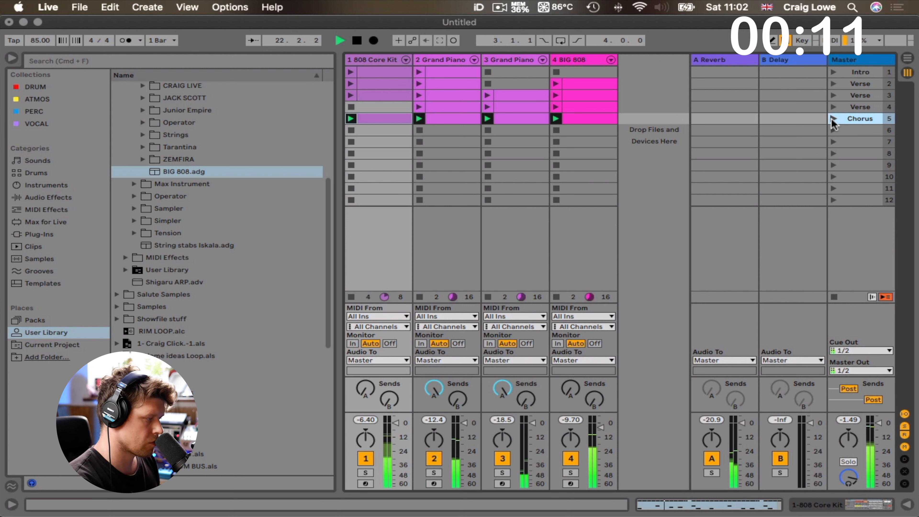
Stop playback, return the song position to 1.1.1 and stop all session clips
key(space)
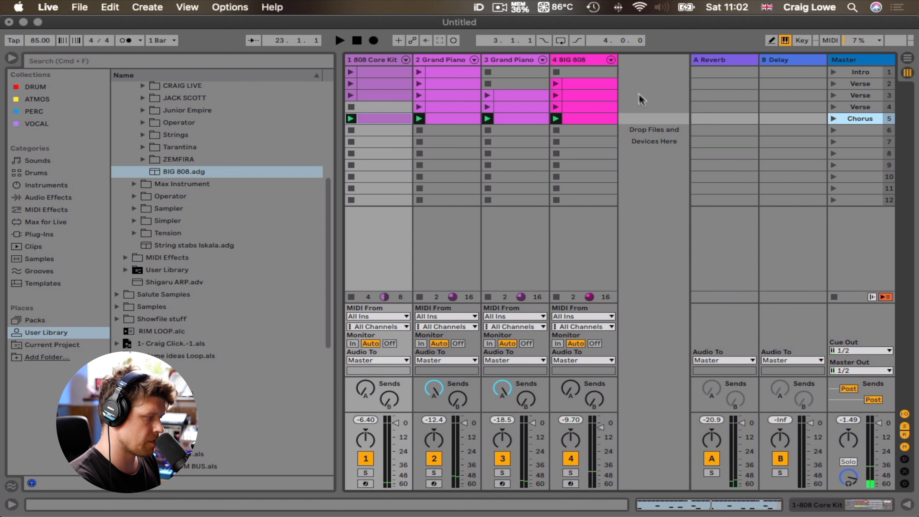
click(356, 41)
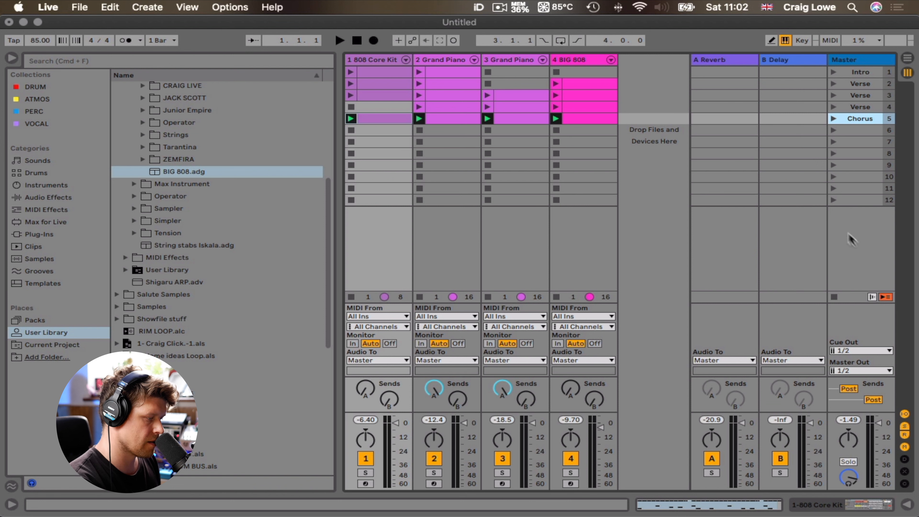
click(833, 298)
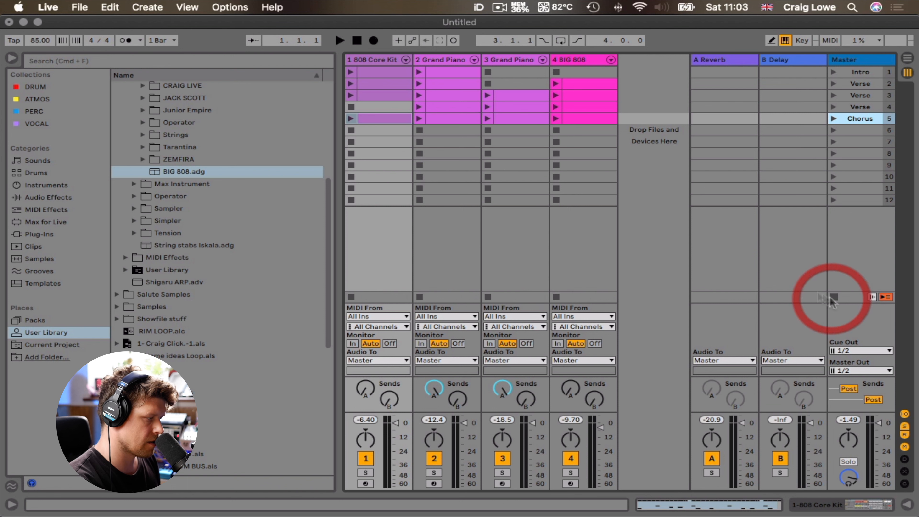
Enable Arrangement Record and launch the Intro scene to start recording the scenes into the arrangement
right_click(376, 41)
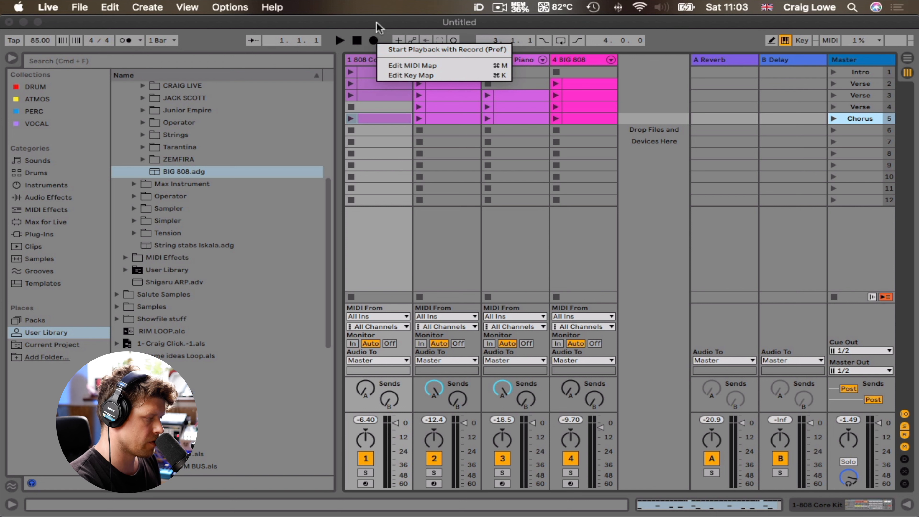
click(373, 40)
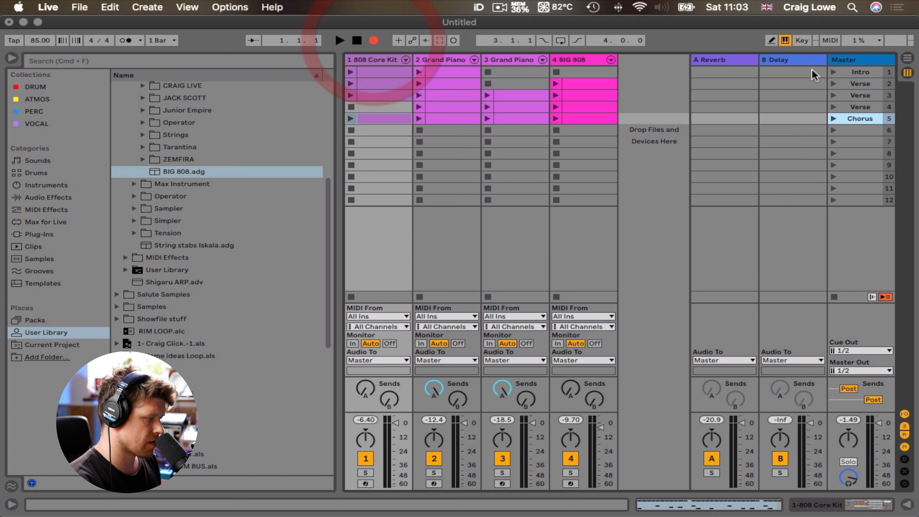
click(831, 72)
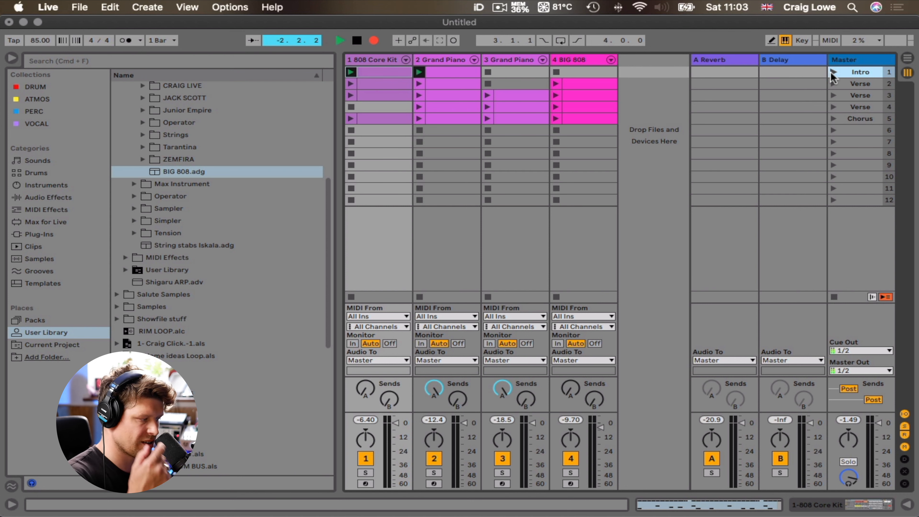